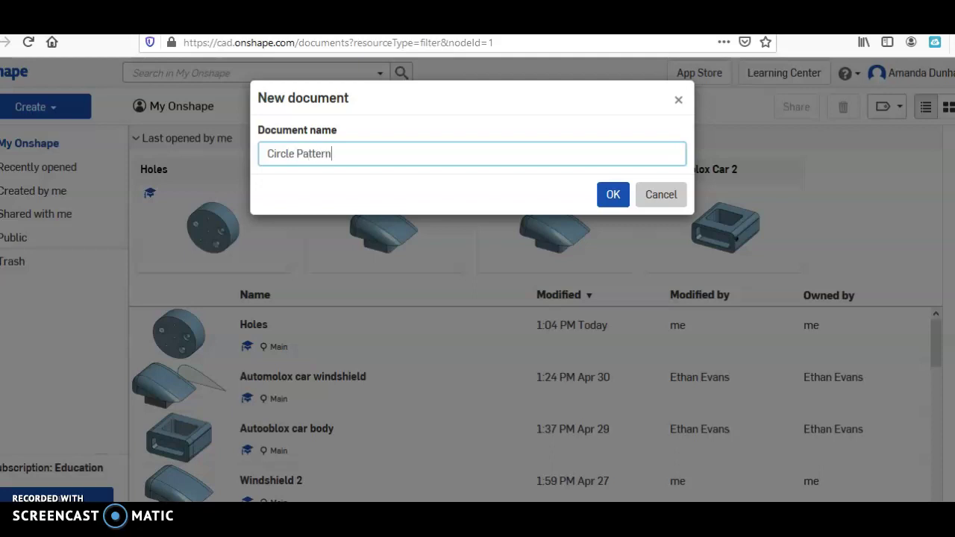
- Create the document named Circle Pattern and start a sketch on the Front plane, viewed straight on
click(623, 192)
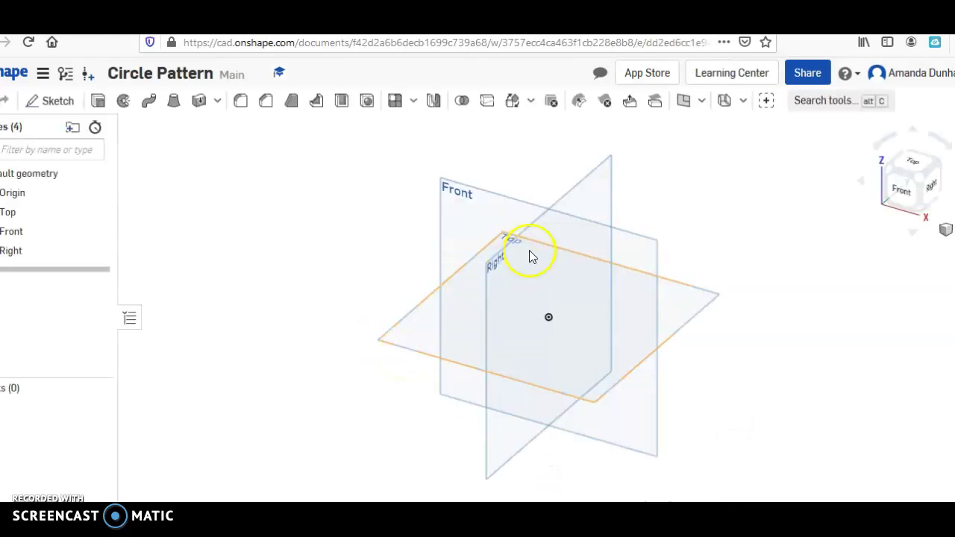
click(41, 102)
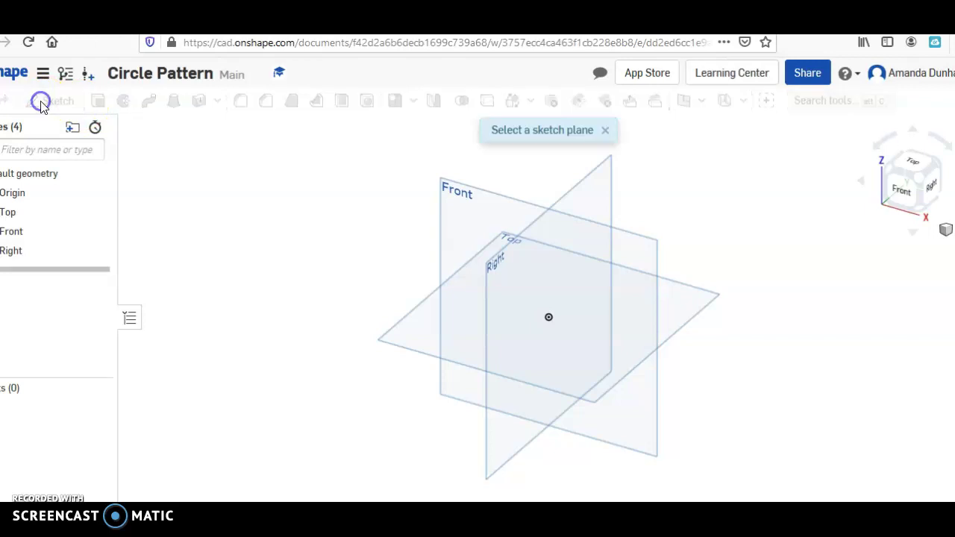
click(648, 252)
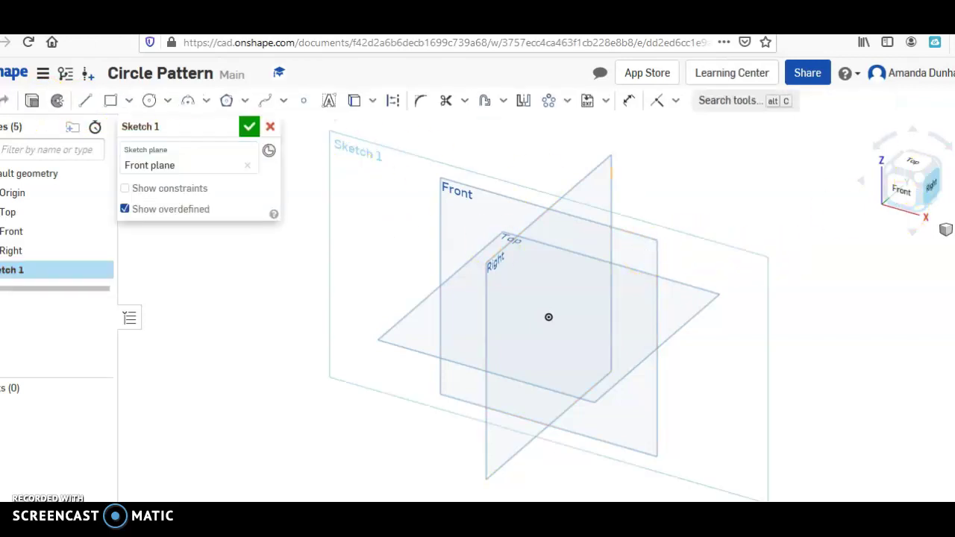
click(891, 194)
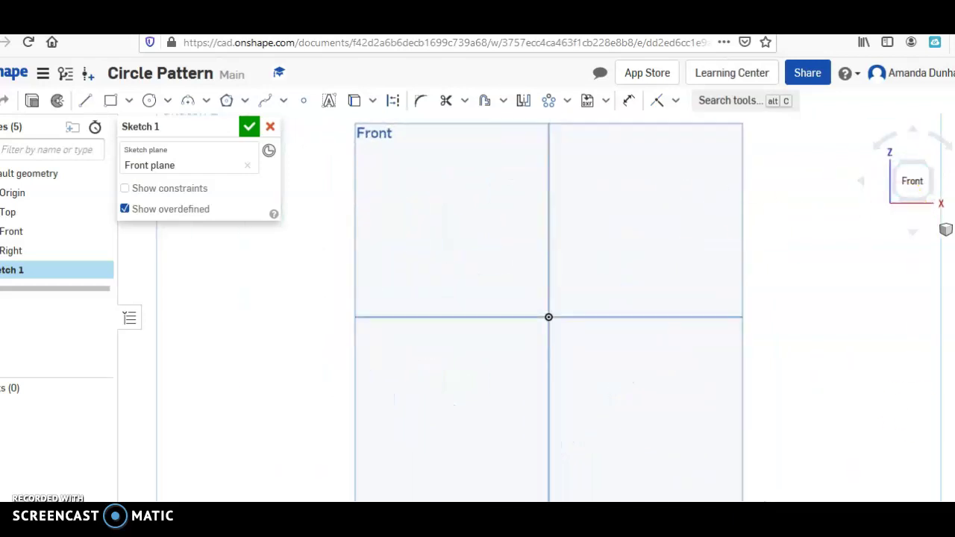
- Following the flange plate drawing in the assignment, sketch a closed L-shaped line profile above the origin, about 1.36 in wide and 1.76 in tall
key(ctrl+Tab)
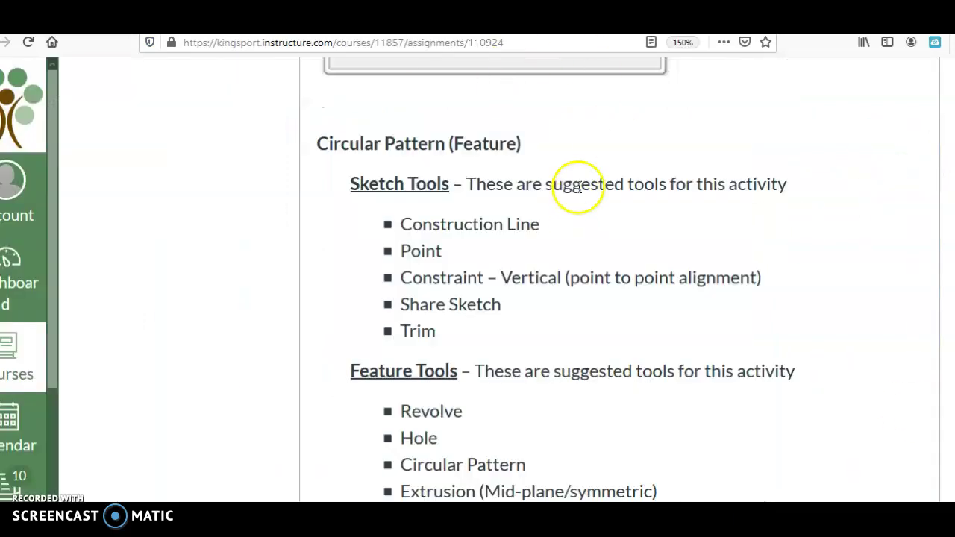
scroll(582, 188, down, 6)
scroll(587, 190, up, 2)
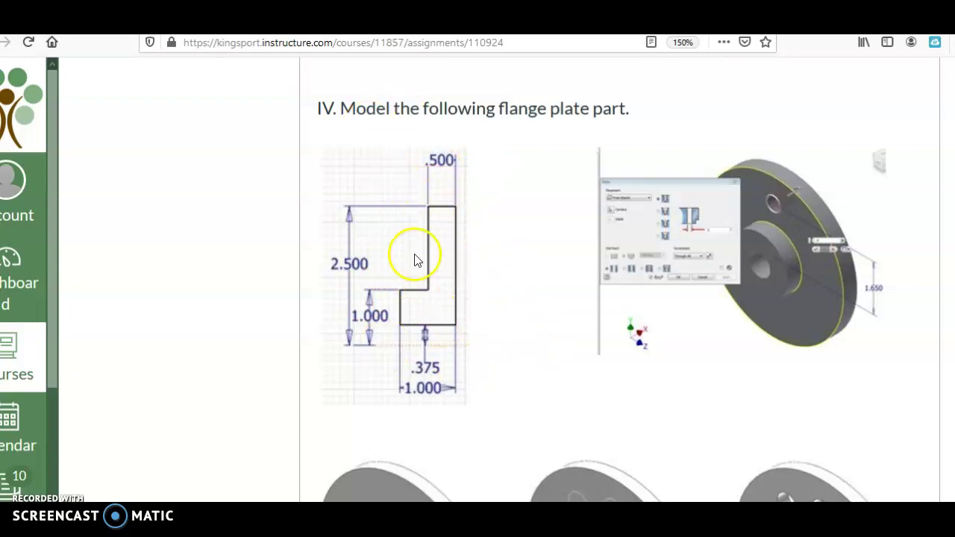
key(ctrl+shift+Tab)
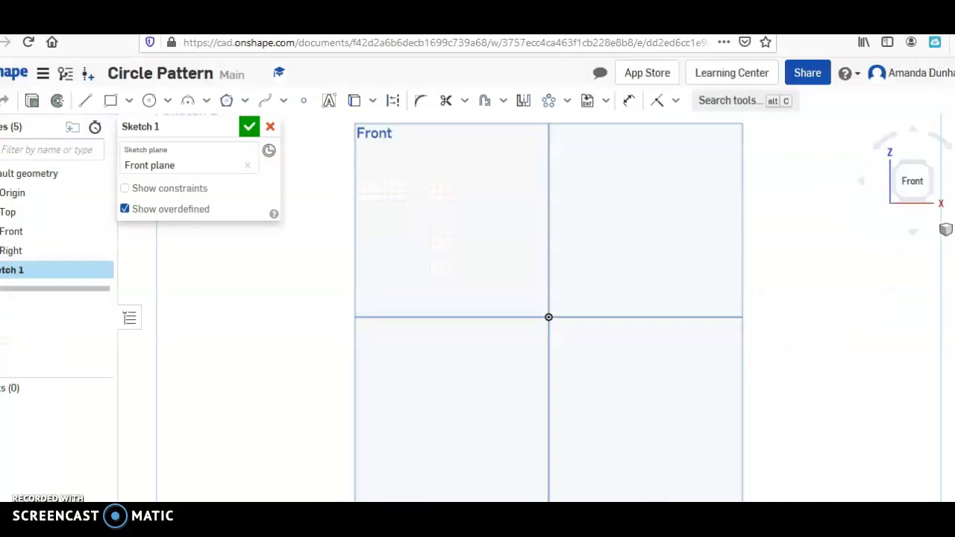
click(85, 102)
click(548, 271)
click(549, 189)
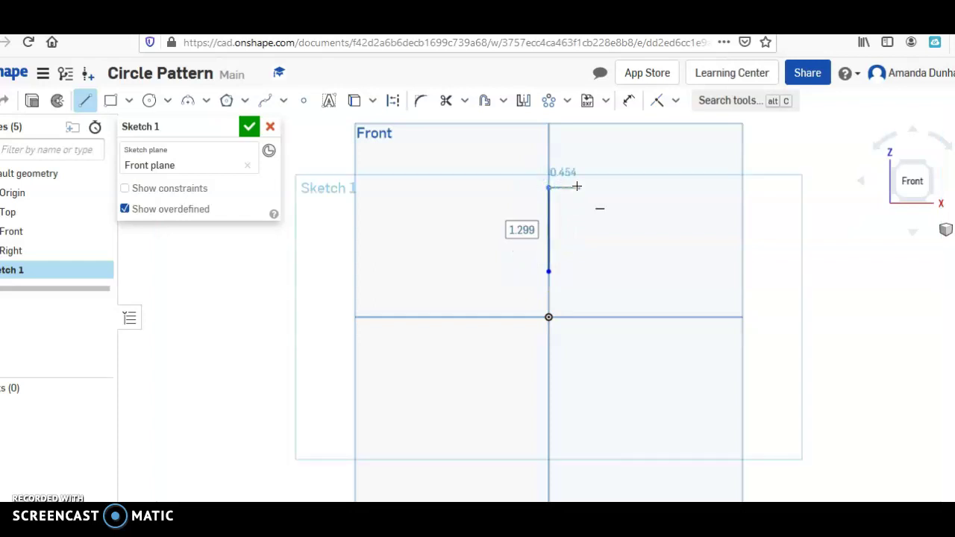
click(579, 188)
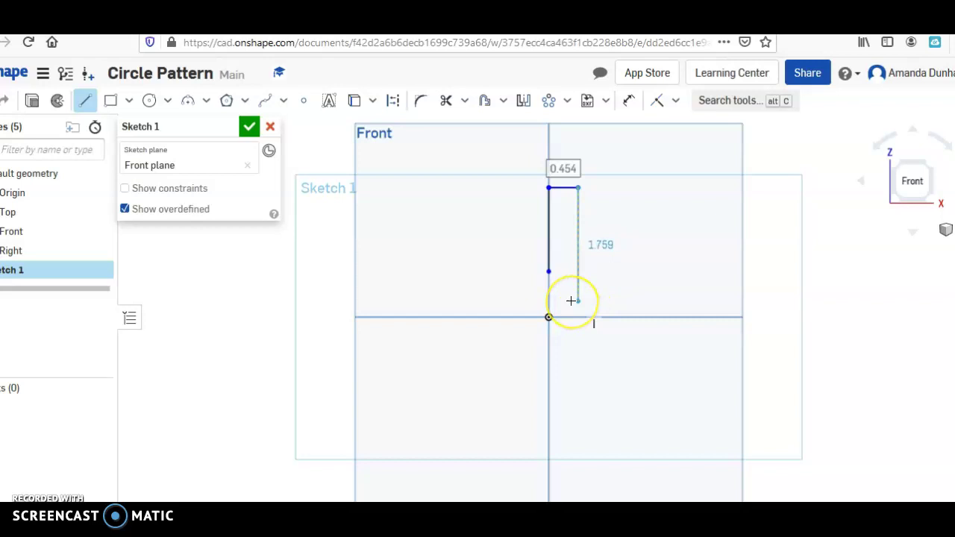
click(571, 301)
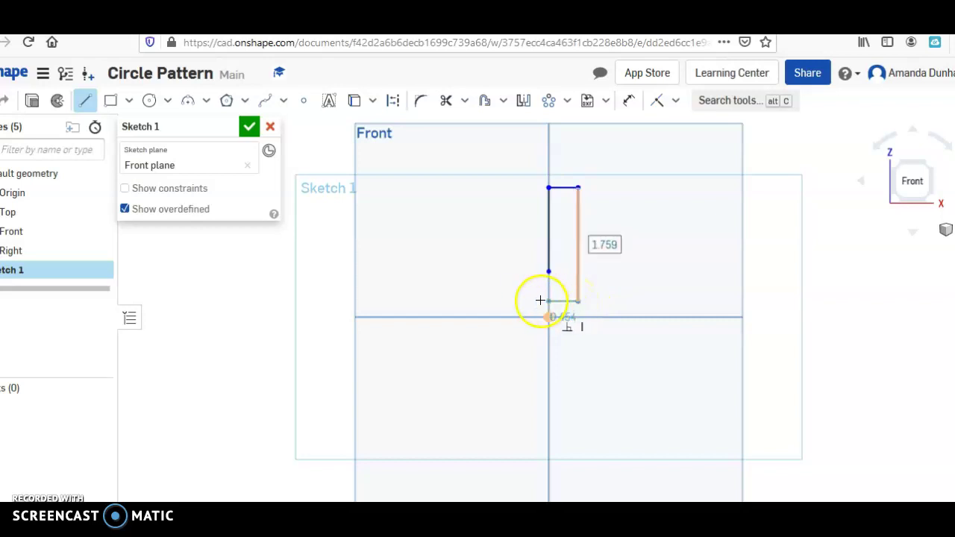
click(490, 302)
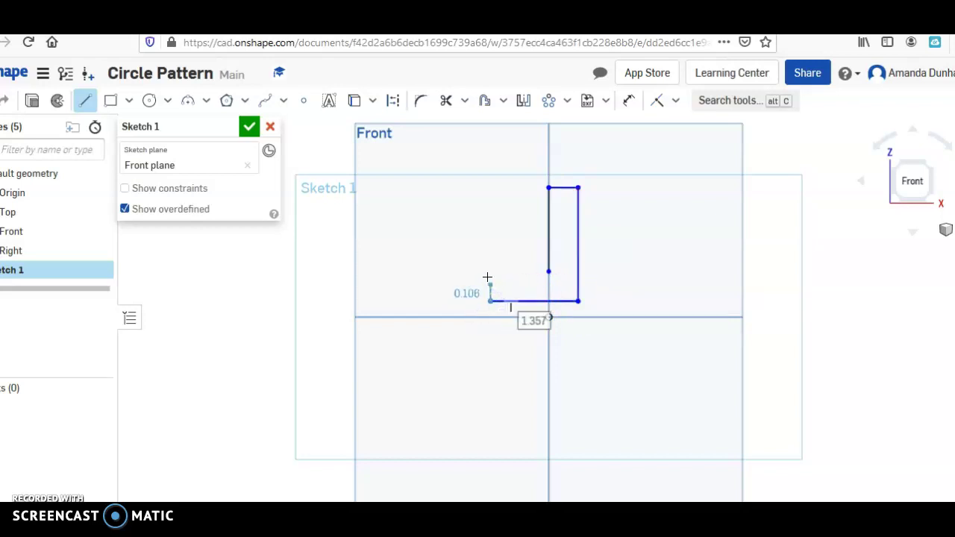
click(492, 273)
click(548, 272)
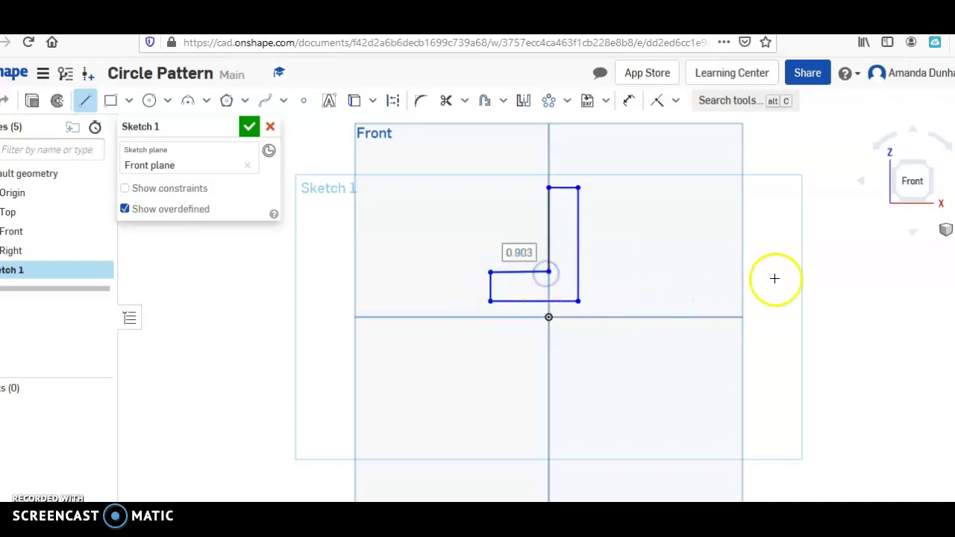
- Dimension the top edge of the L-shaped profile to 0.5 in, as given in the assignment drawing
click(630, 101)
click(555, 194)
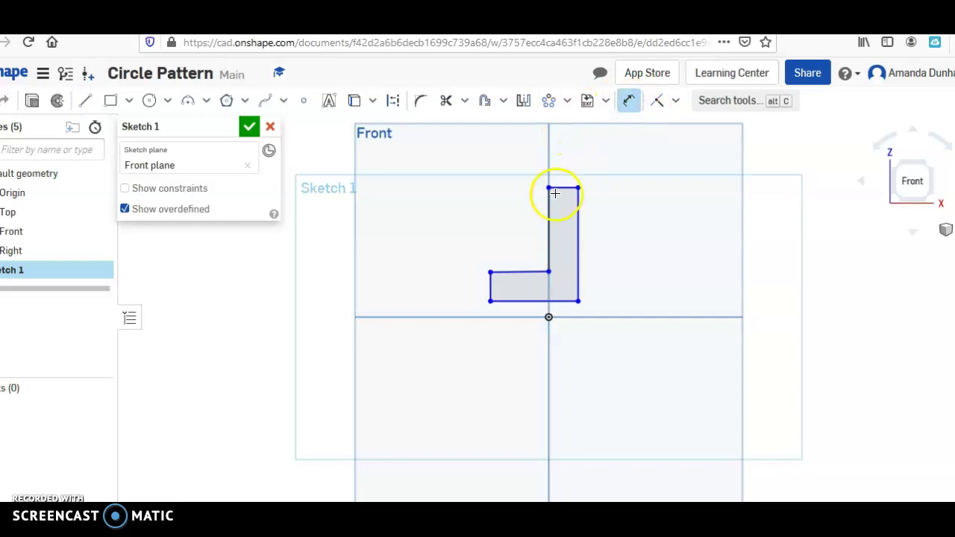
click(561, 155)
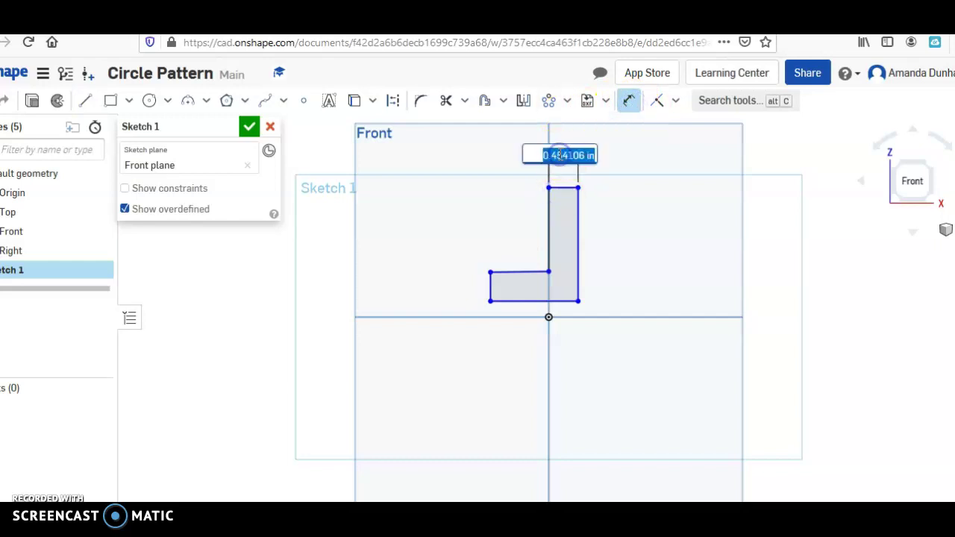
click(247, 21)
click(403, 21)
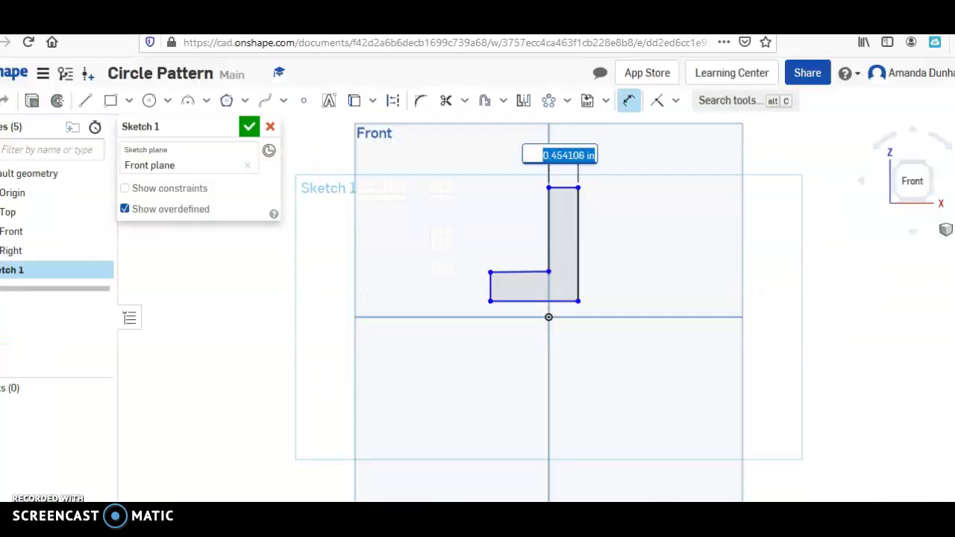
text(0.5)
key(Return)
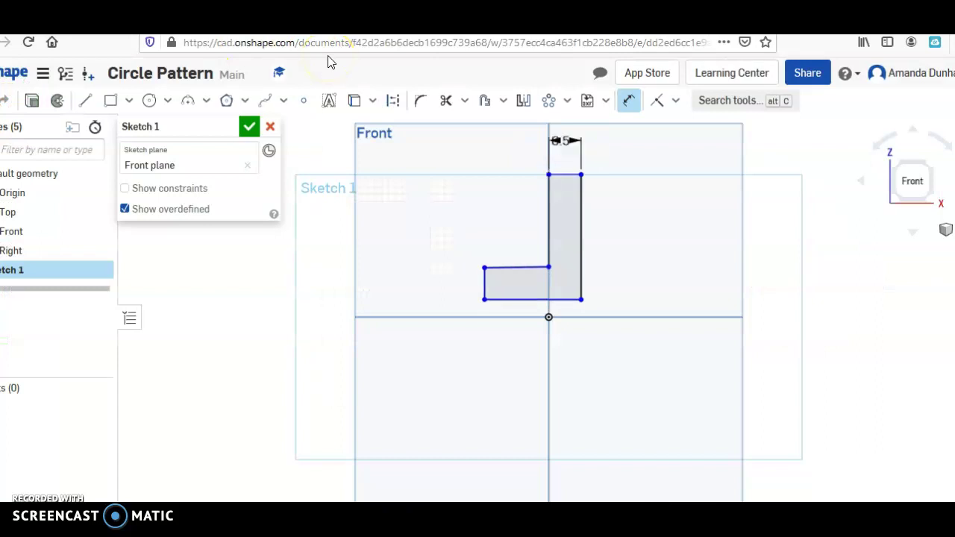
click(576, 221)
click(641, 224)
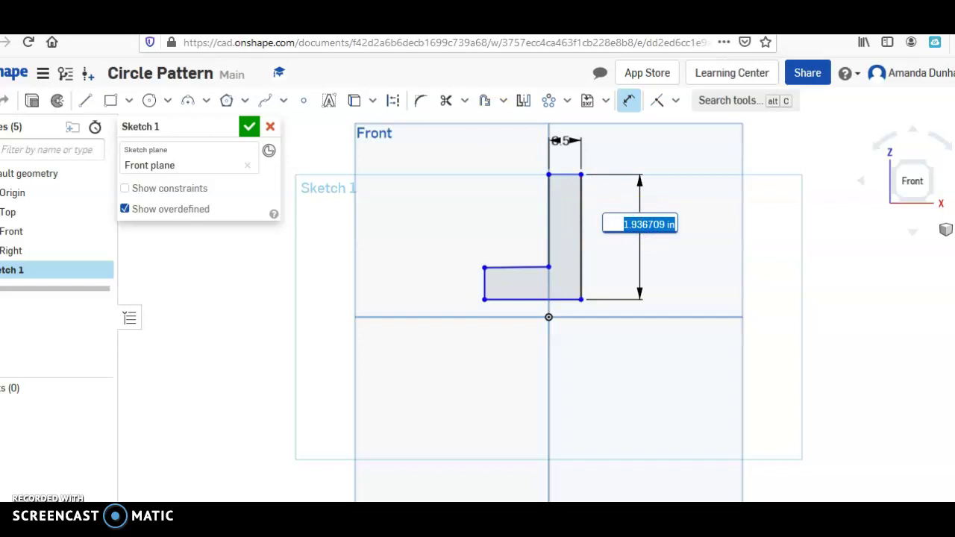
key(ctrl+Tab)
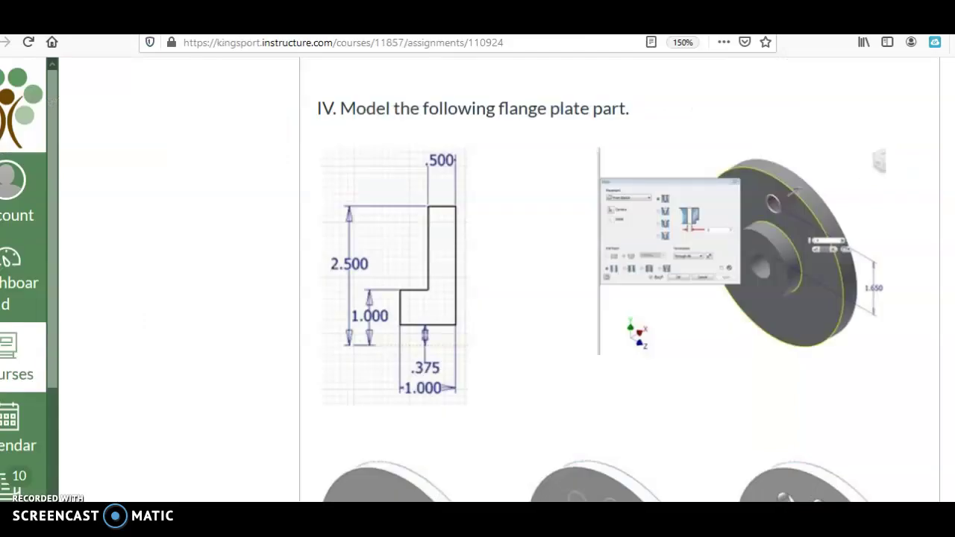
key(ctrl+shift+Tab)
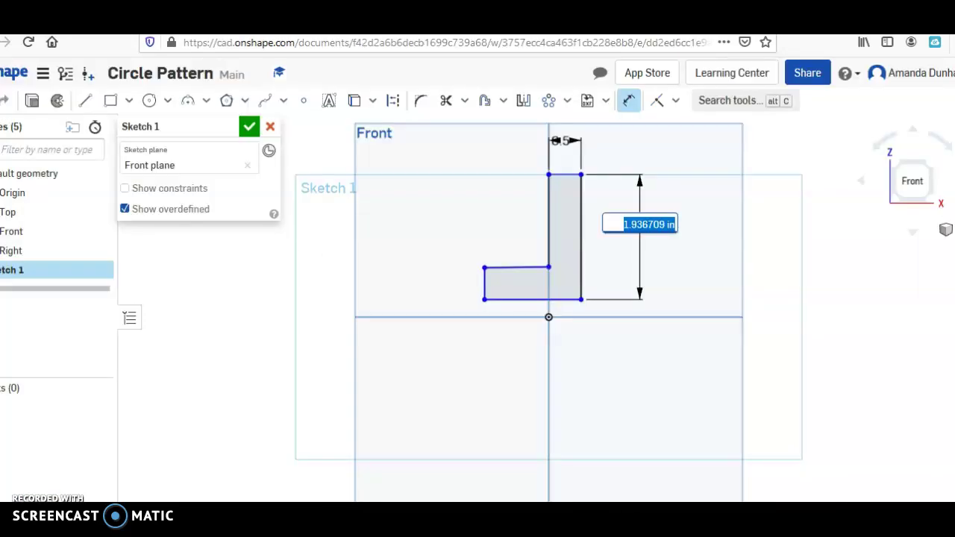
click(548, 184)
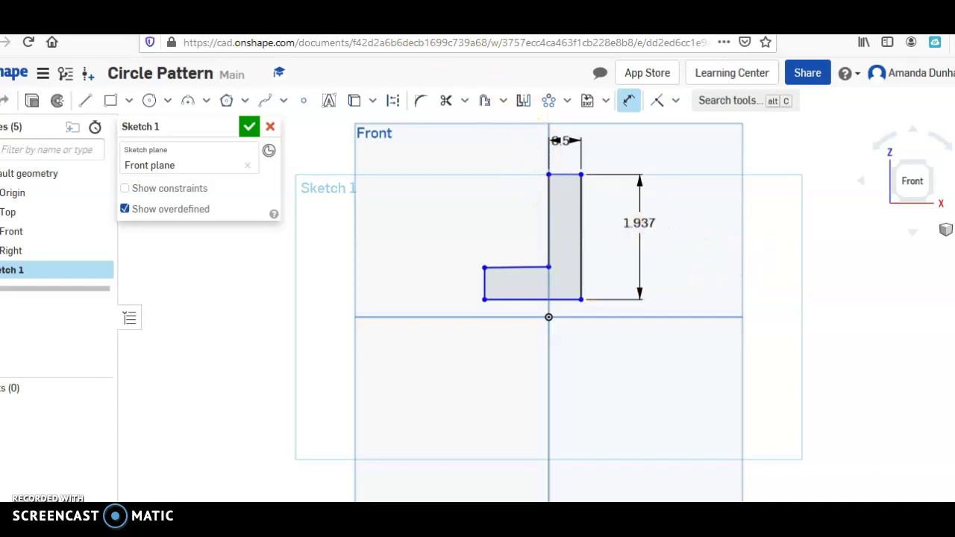
click(6, 100)
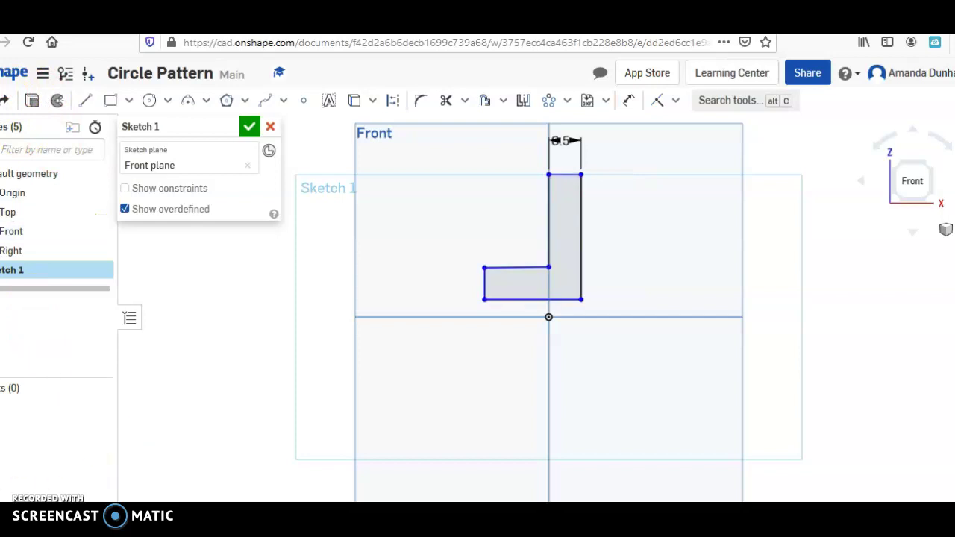
- Draw a horizontal construction line about 2.48 in long through the origin, below the profile
click(394, 103)
click(89, 105)
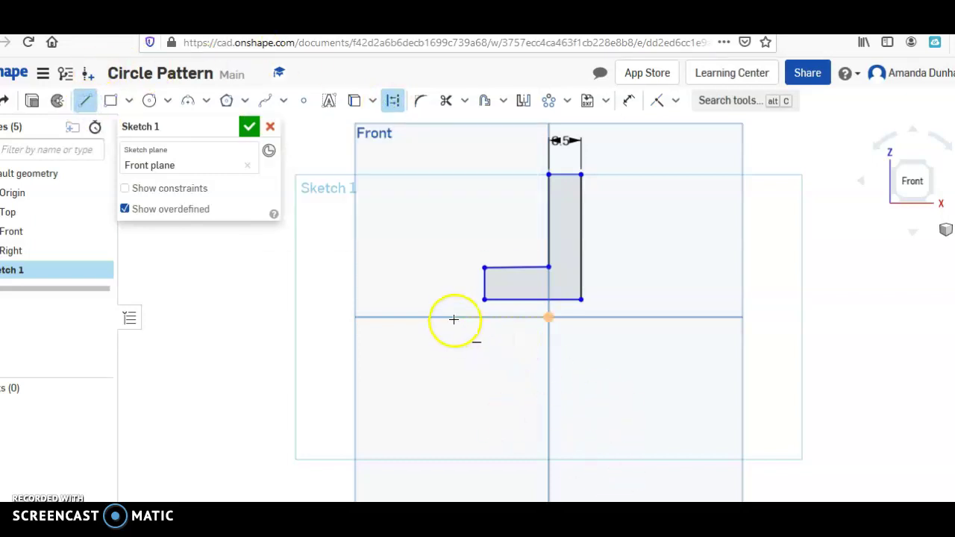
drag(455, 318, 614, 320)
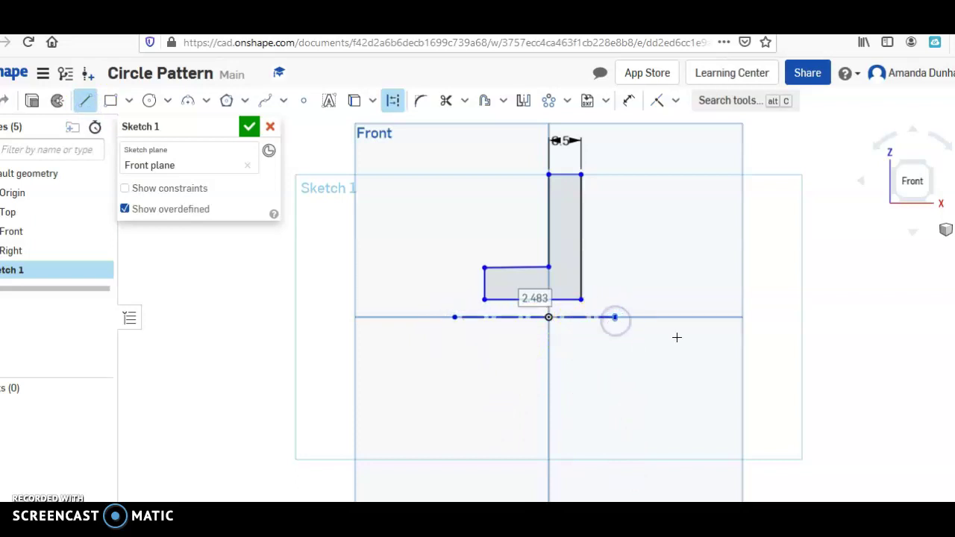
key(Escape)
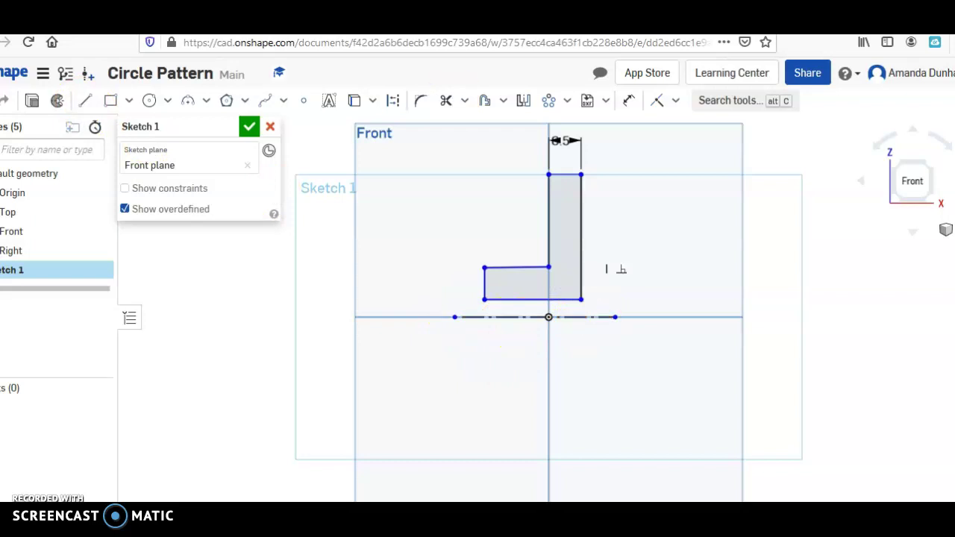
- Check the assignment instructions and dimension the distance from the profile's top edge to the construction line as 2.5 in
click(415, 35)
scroll(567, 252, down, 2)
scroll(567, 256, down, 6)
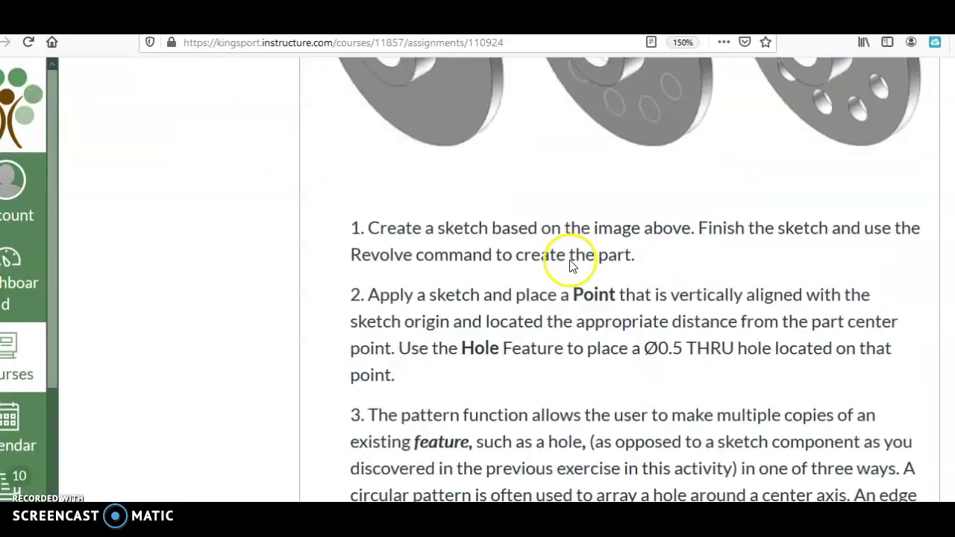
scroll(603, 240, up, 2)
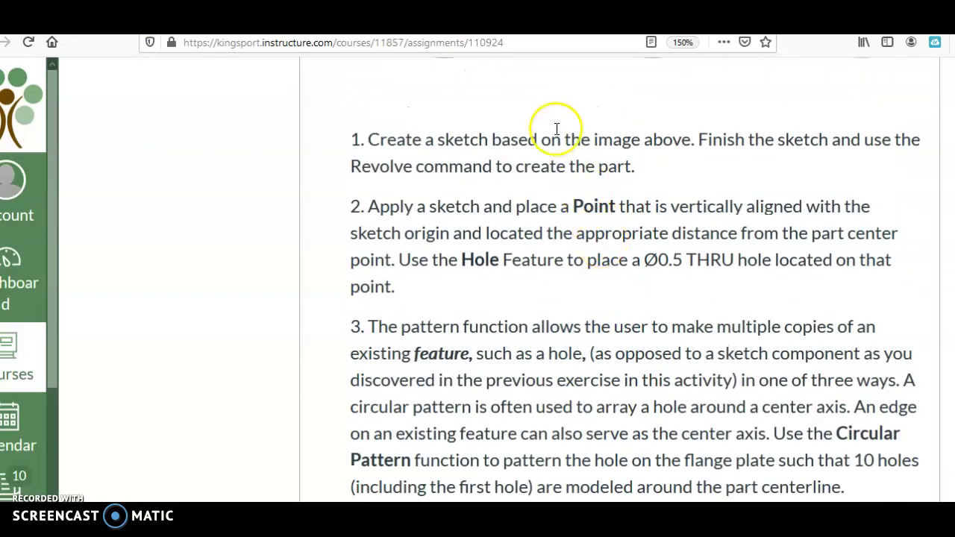
scroll(629, 322, up, 4)
scroll(630, 322, up, 6)
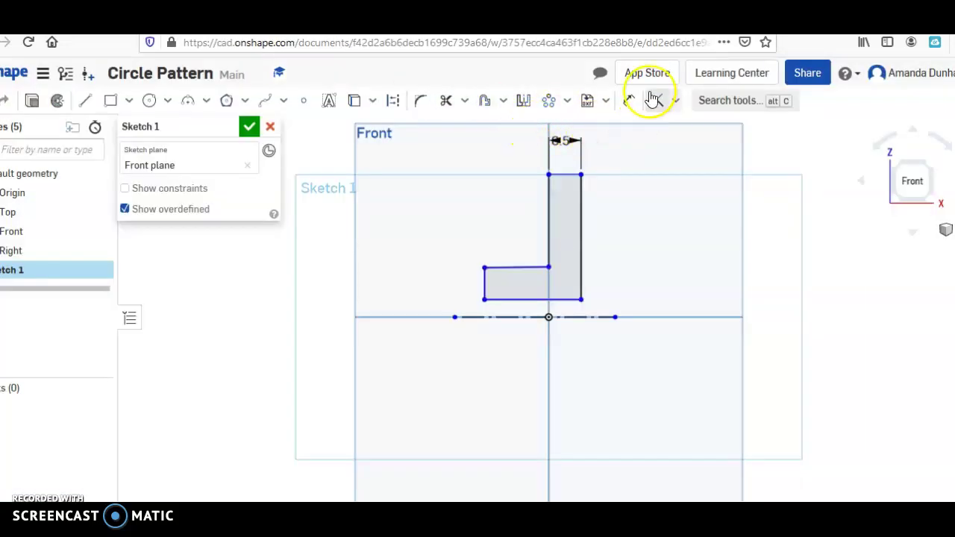
click(630, 100)
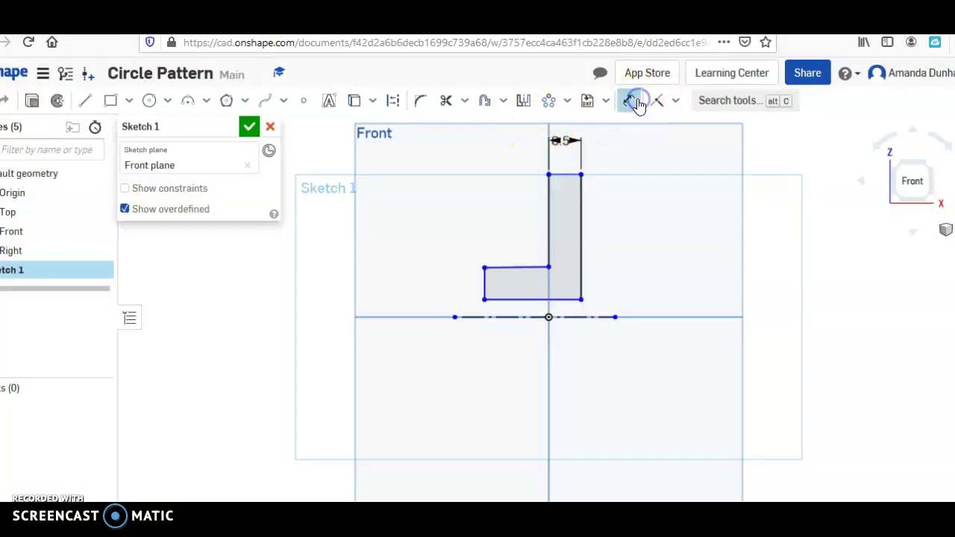
click(558, 176)
click(473, 320)
click(400, 309)
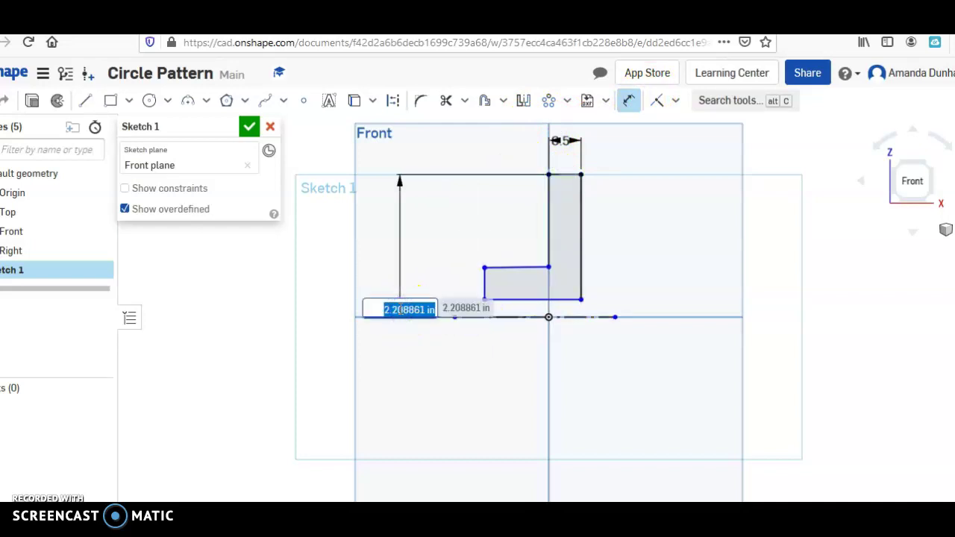
key(Return)
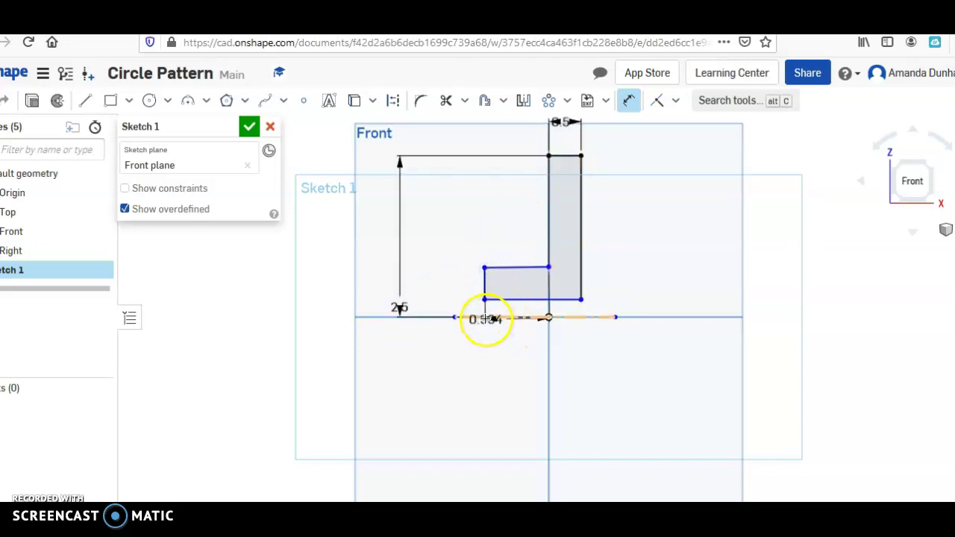
- Following the assignment drawing, try to dimension the upper edge of the profile's short leg to the construction line with a value of 1
click(441, 18)
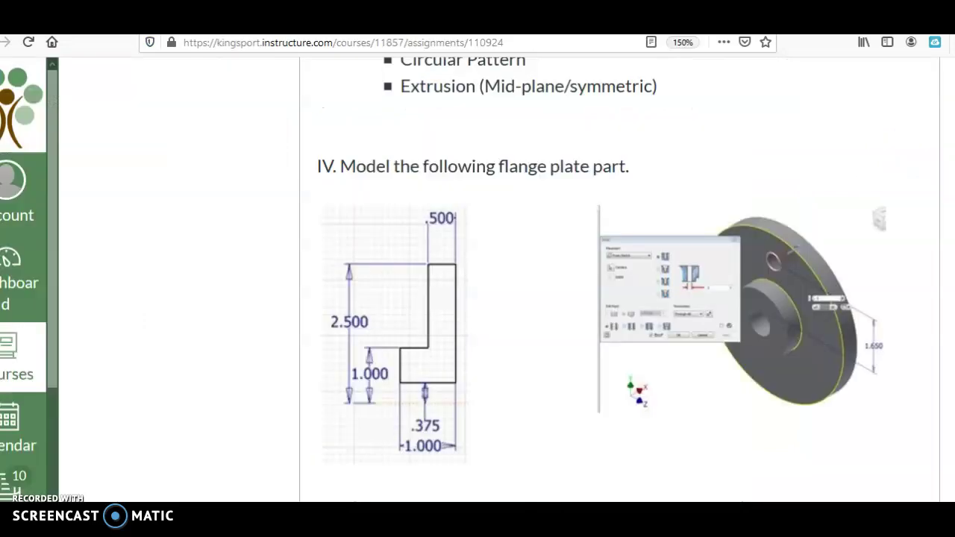
click(548, 18)
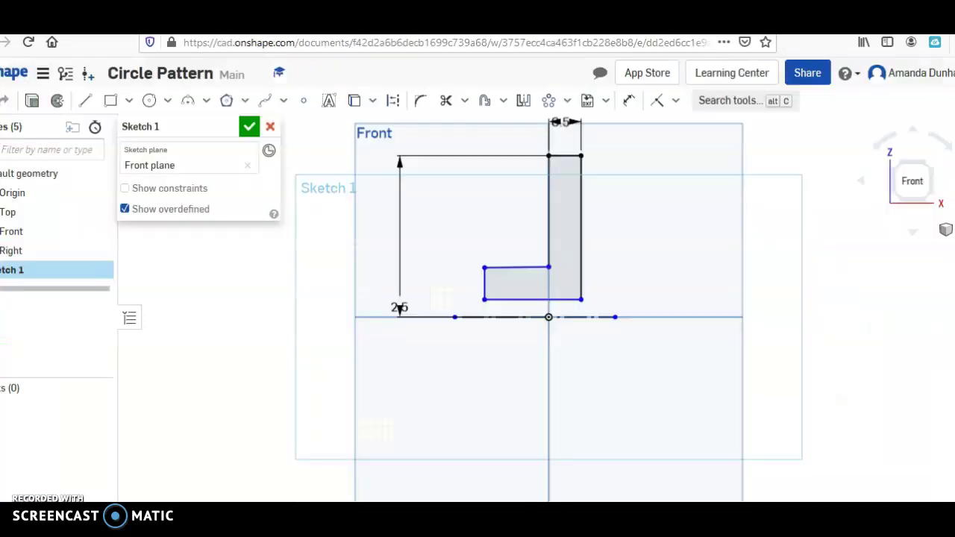
click(512, 317)
click(414, 289)
click(630, 100)
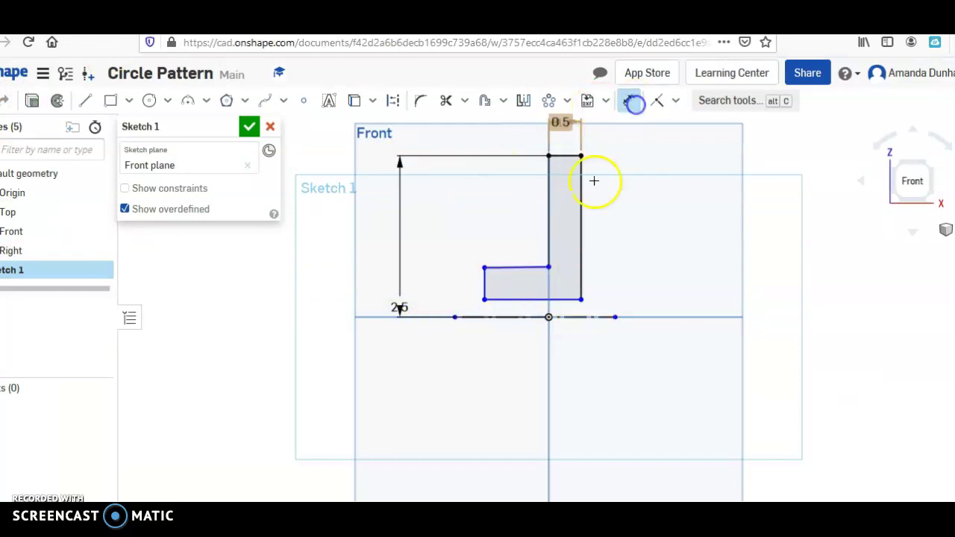
click(515, 268)
click(512, 318)
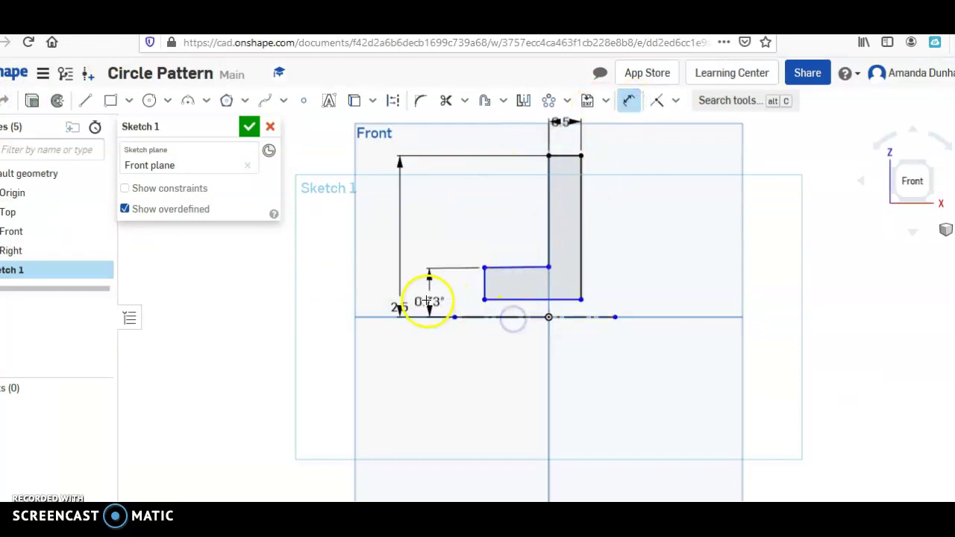
click(427, 299)
text(1)
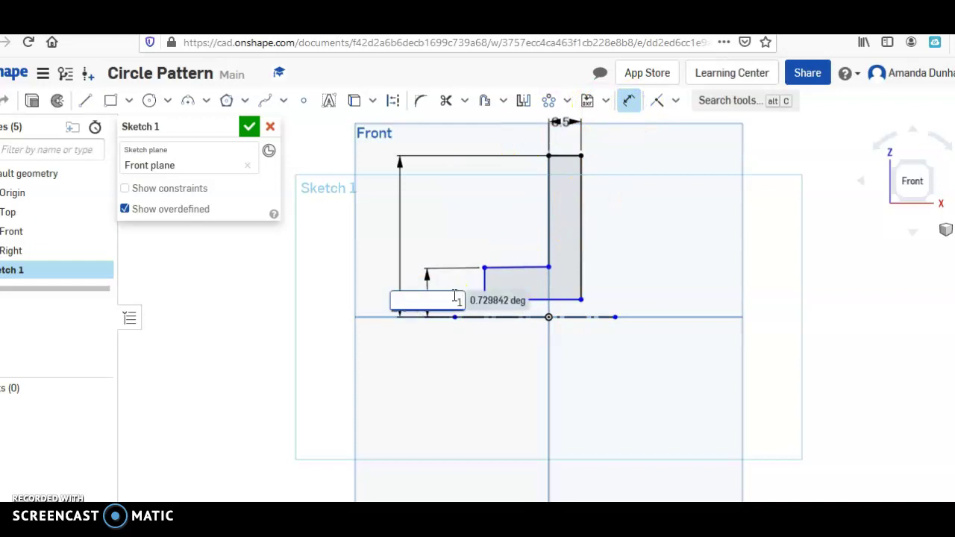
key(Return)
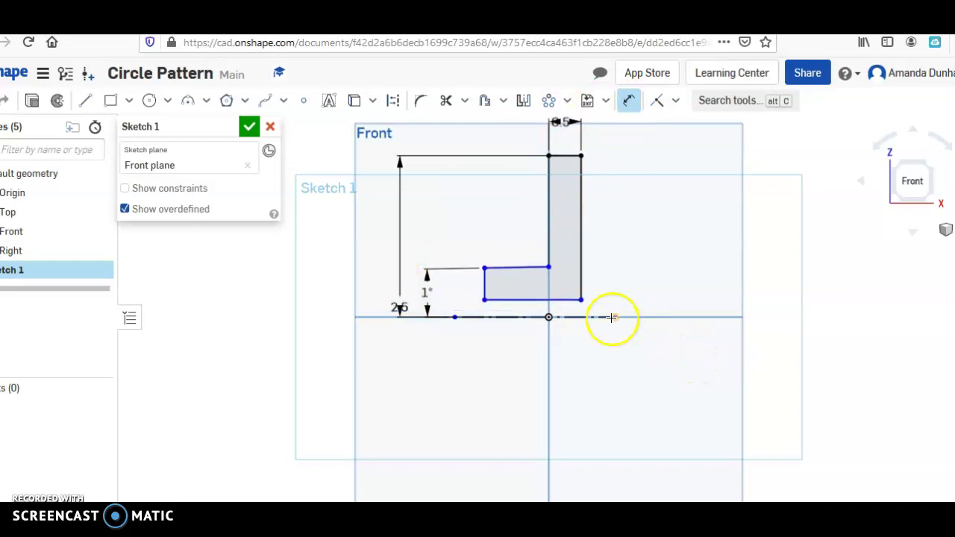
- Look for a way to correct the angular dimension between the short leg's upper edge and the construction line, and undo it
right_click(444, 270)
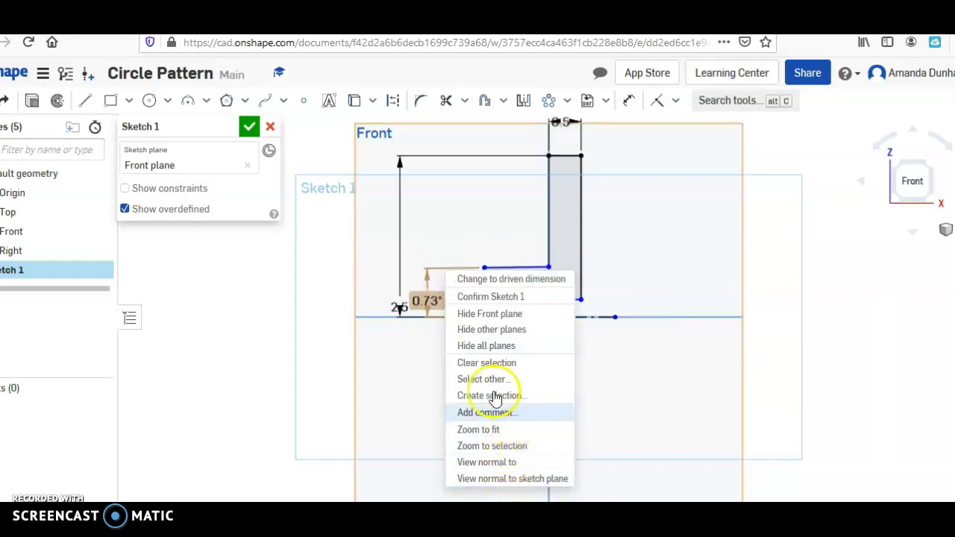
click(427, 278)
right_click(426, 275)
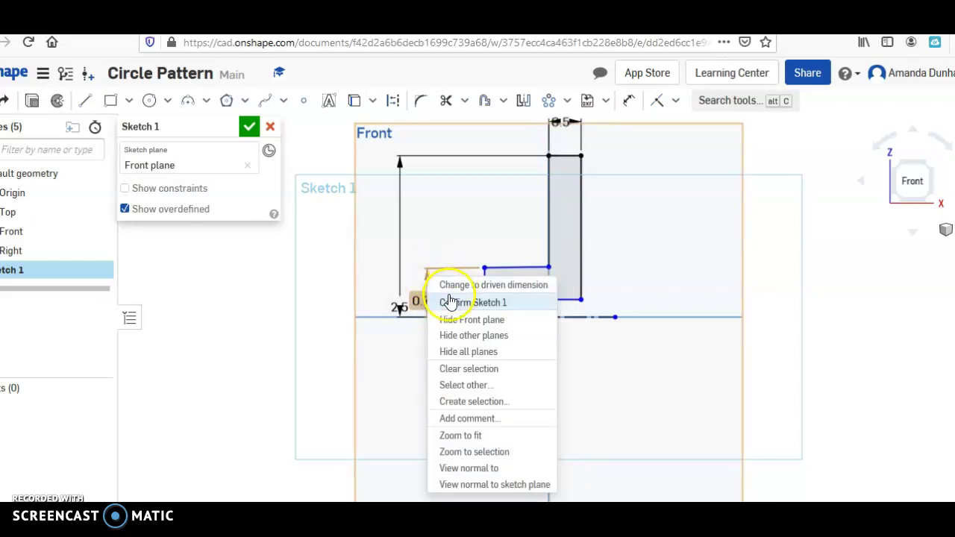
click(892, 333)
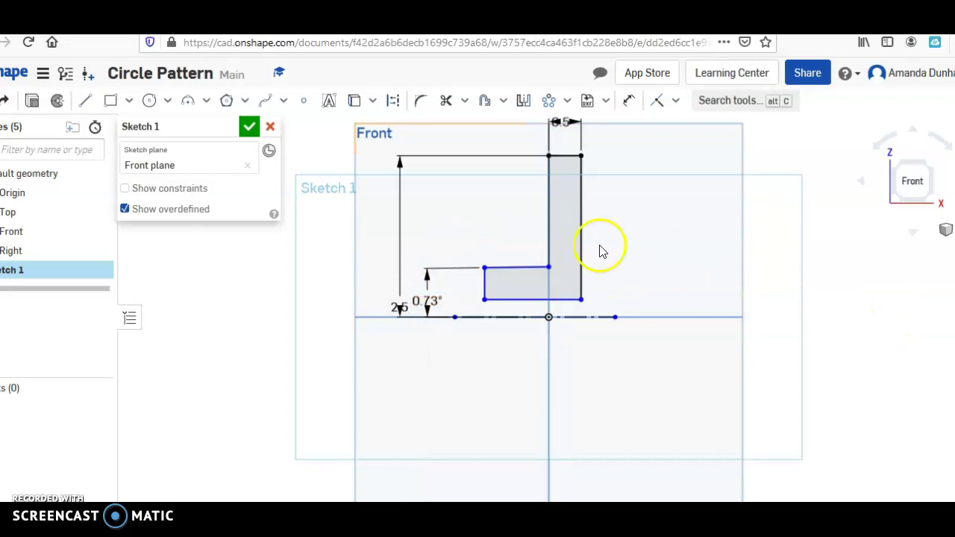
right_click(449, 271)
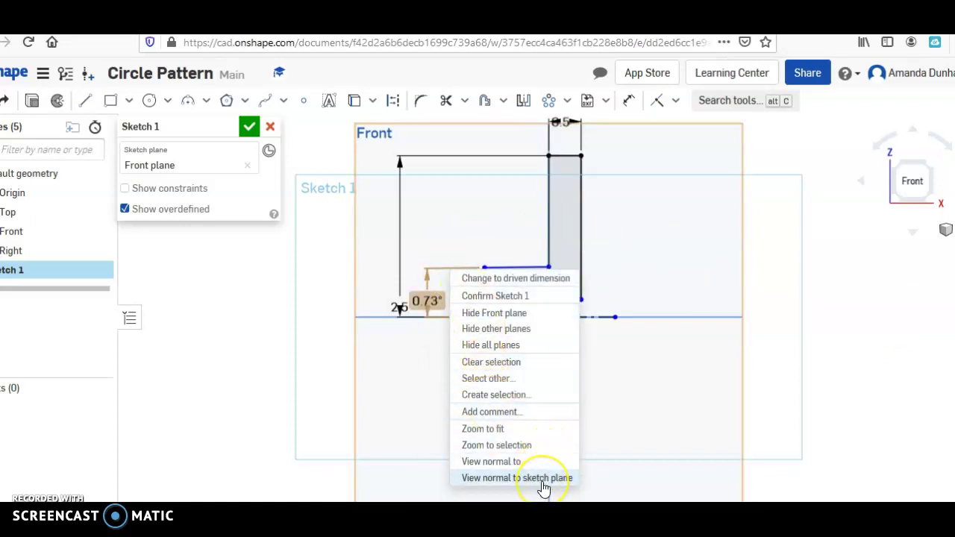
right_click(425, 312)
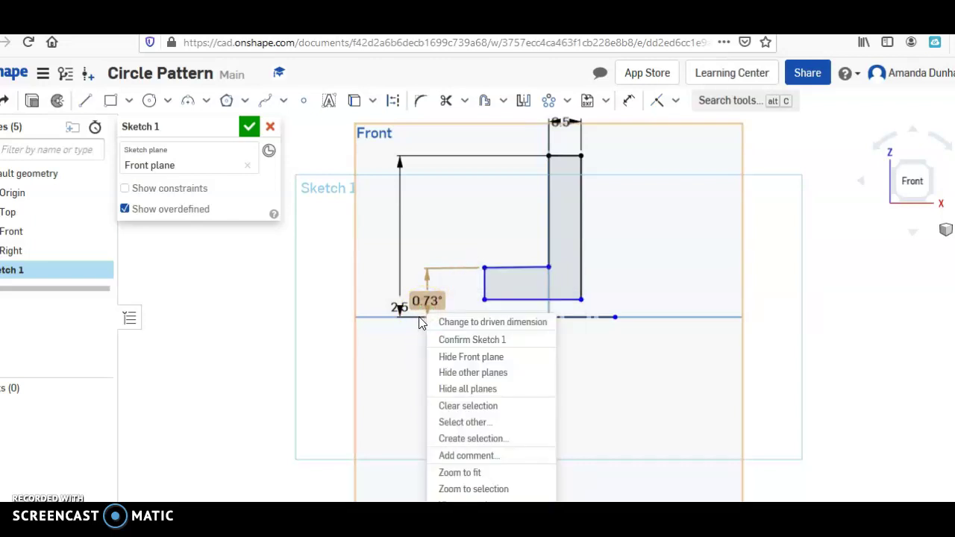
right_click(426, 281)
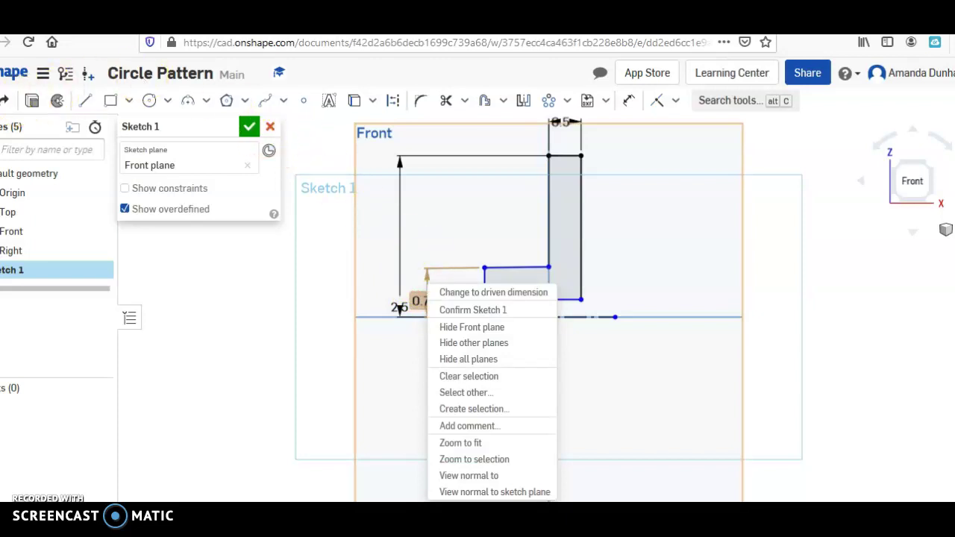
click(2, 100)
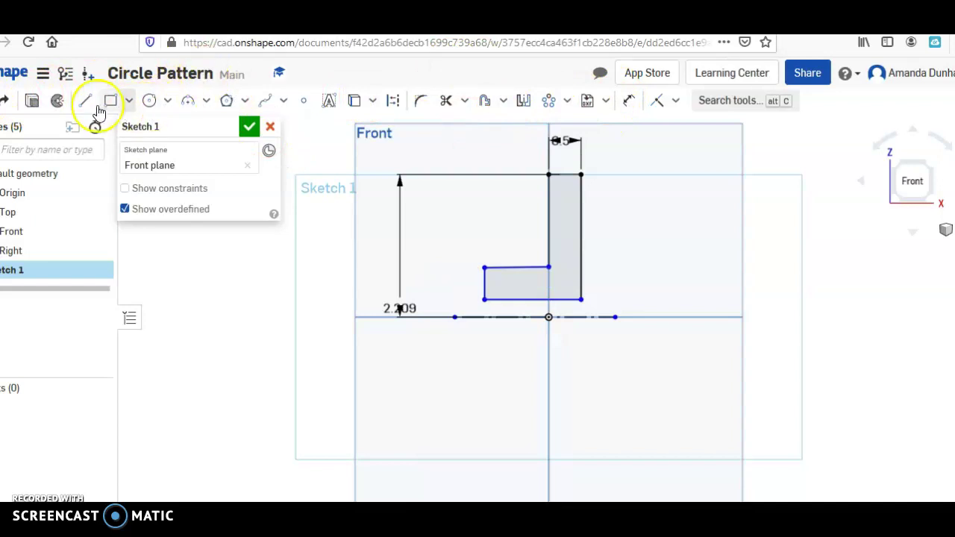
- Dimension the distance from the profile's bottom edge to the construction line as 0.375 in, as given in the assignment drawing
click(629, 100)
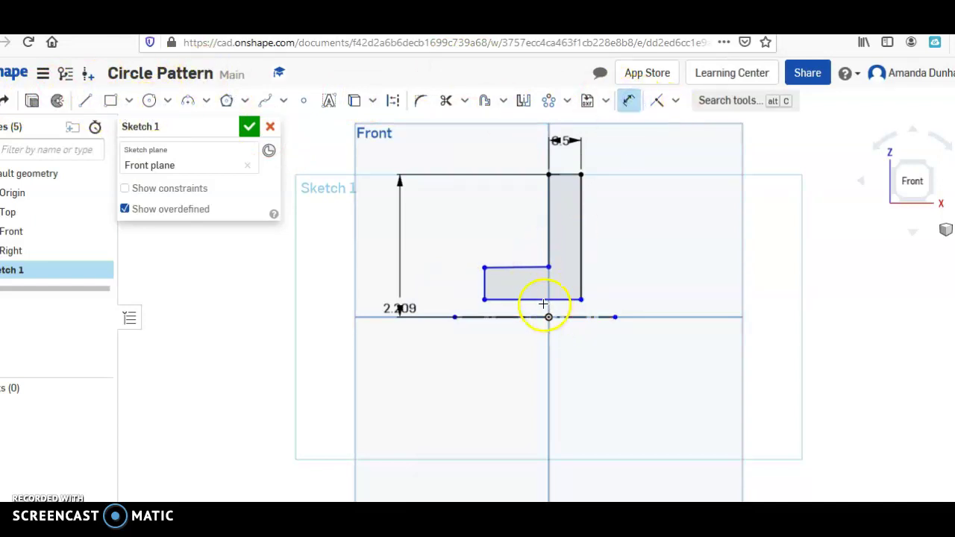
click(520, 298)
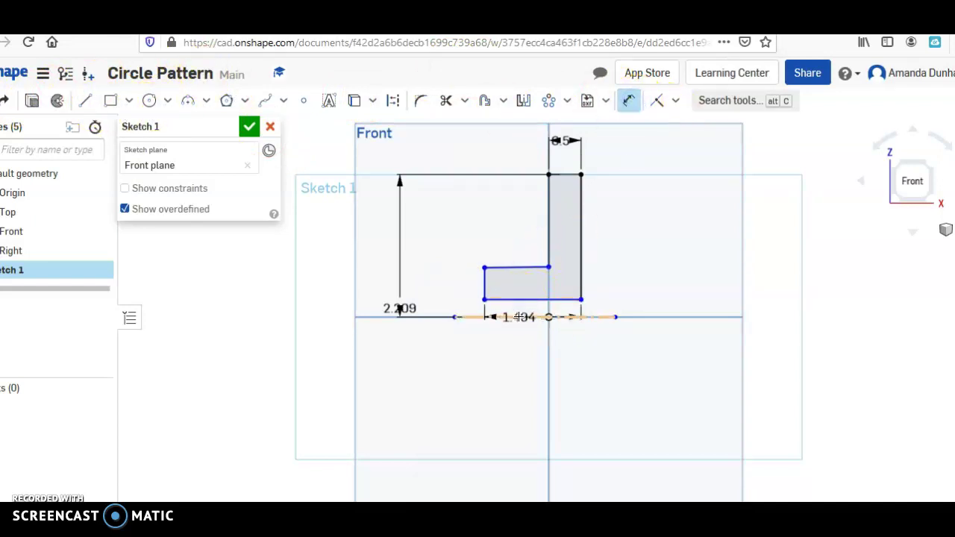
click(520, 318)
click(450, 301)
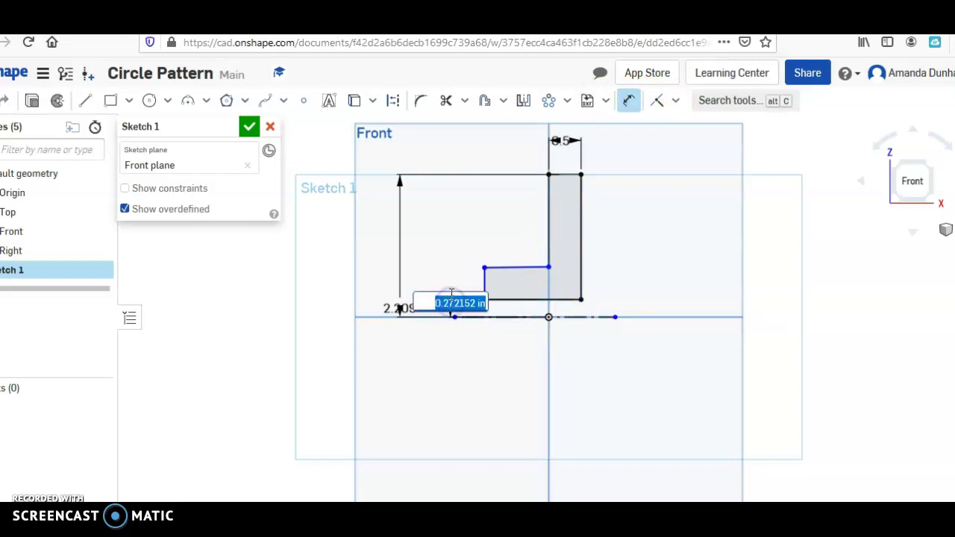
key(ctrl+Tab)
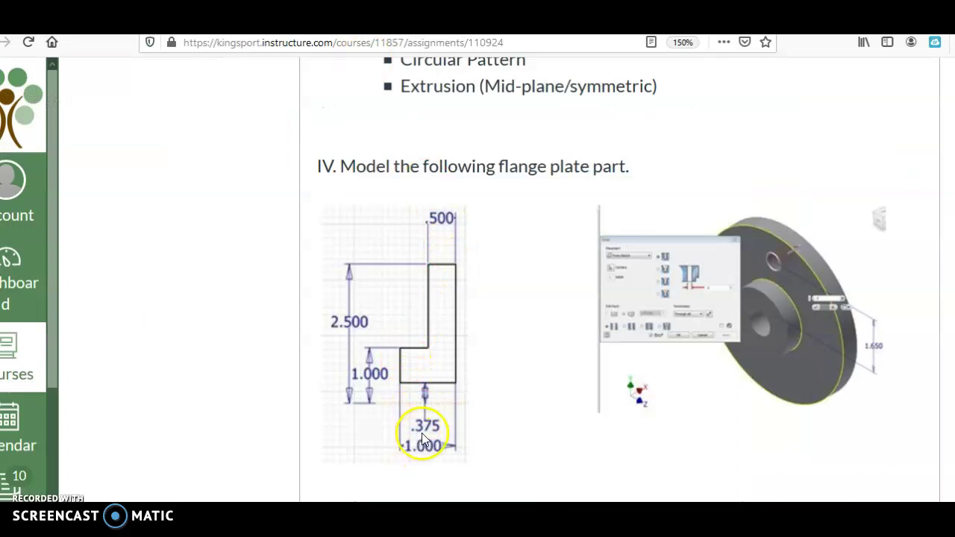
click(252, 23)
click(141, 22)
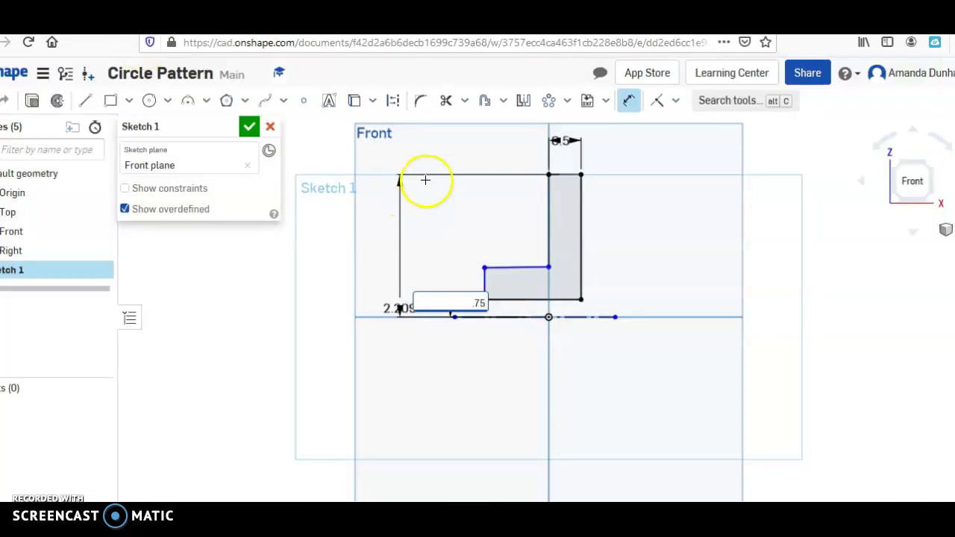
key(Return)
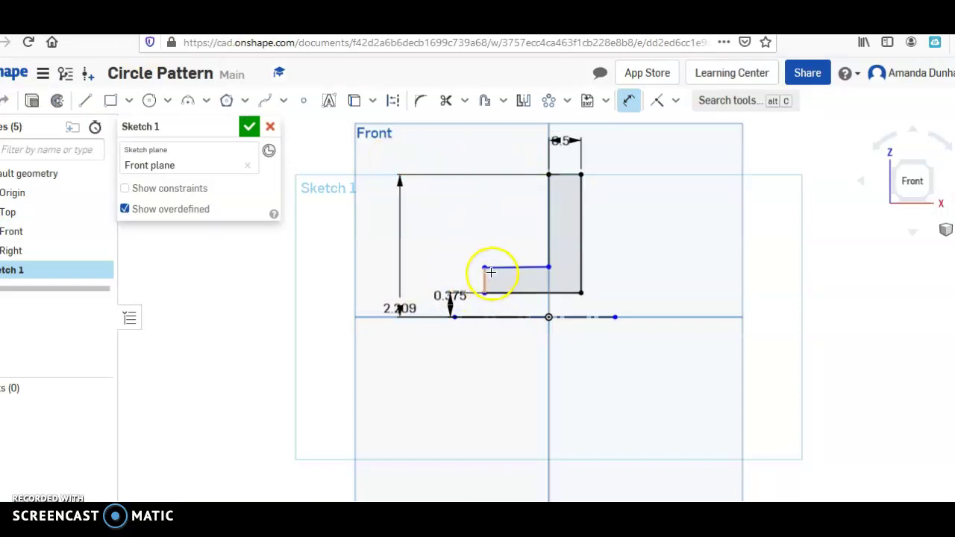
mouse_move(491, 278)
mouse_down()
mouse_move(483, 321)
mouse_move(474, 321)
mouse_move(524, 320)
mouse_up()
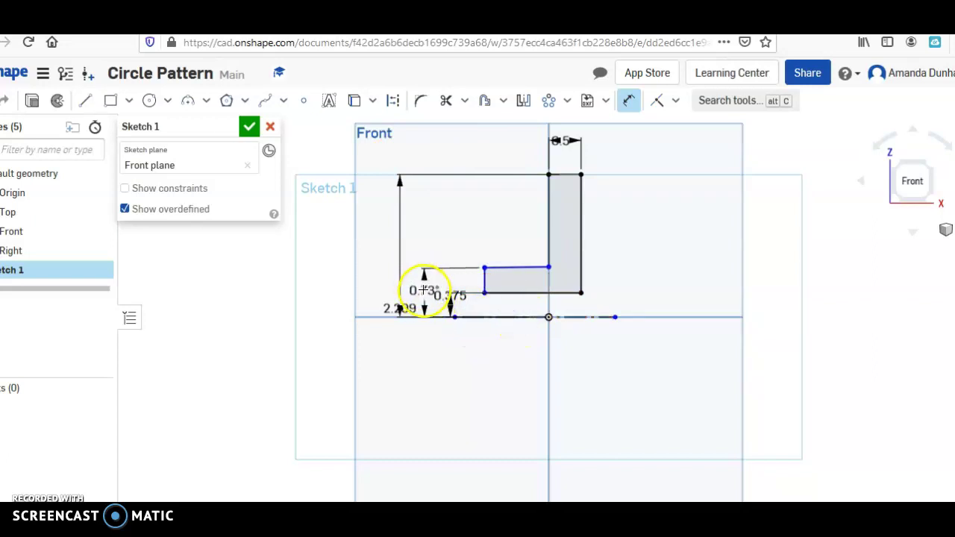
key(Escape)
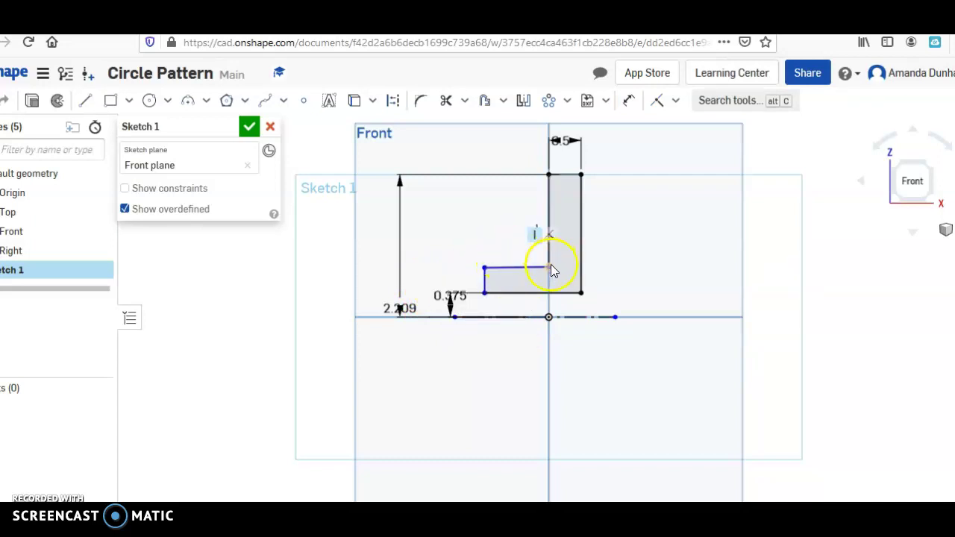
click(485, 268)
click(486, 318)
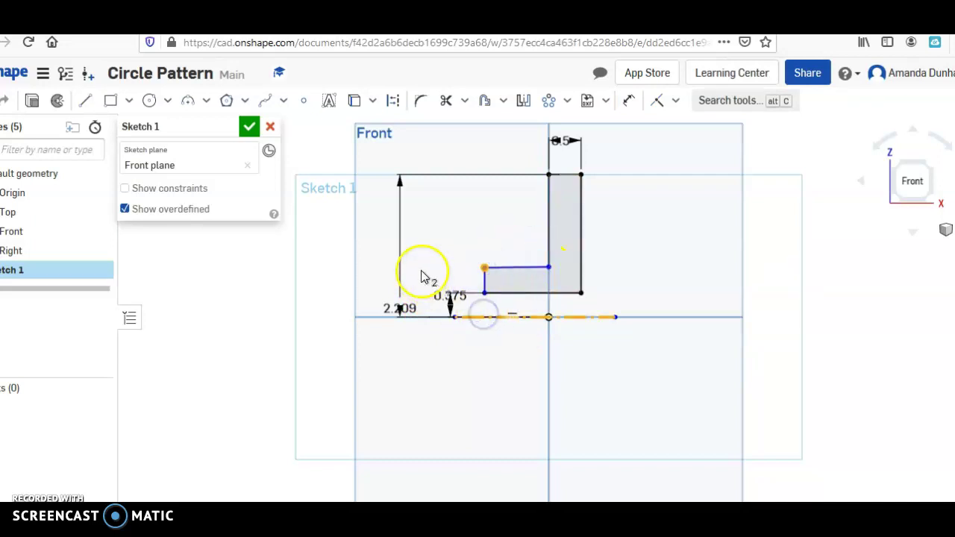
- Dimension the distance from the short leg's upper outer corner point to the construction line as 1 in, per the assignment drawing
click(629, 100)
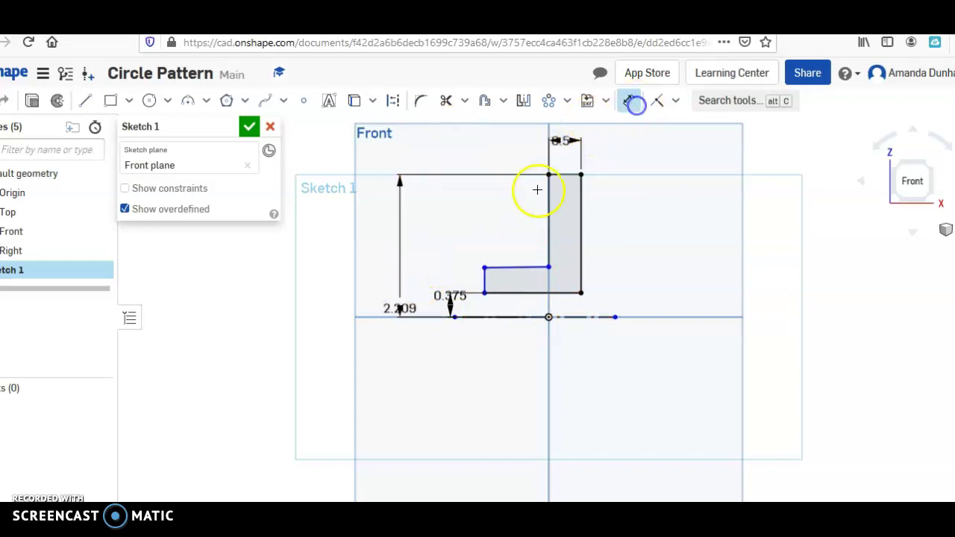
click(486, 268)
click(478, 319)
click(424, 297)
double_click(423, 305)
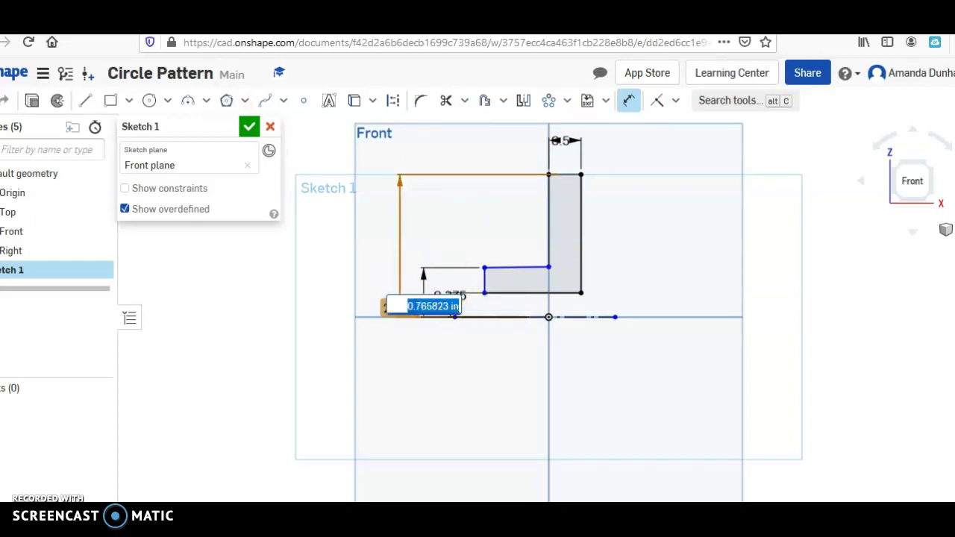
click(384, 22)
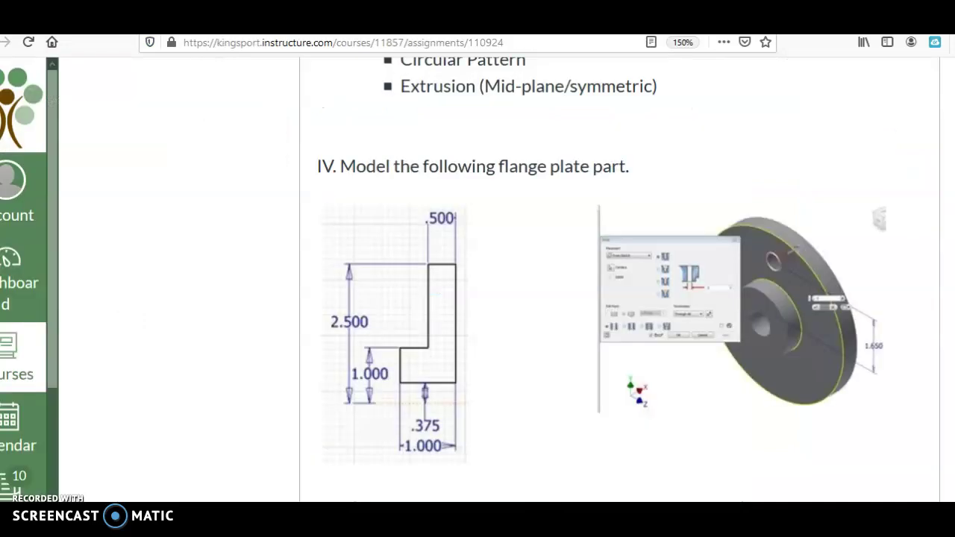
click(522, 23)
text(1)
key(Return)
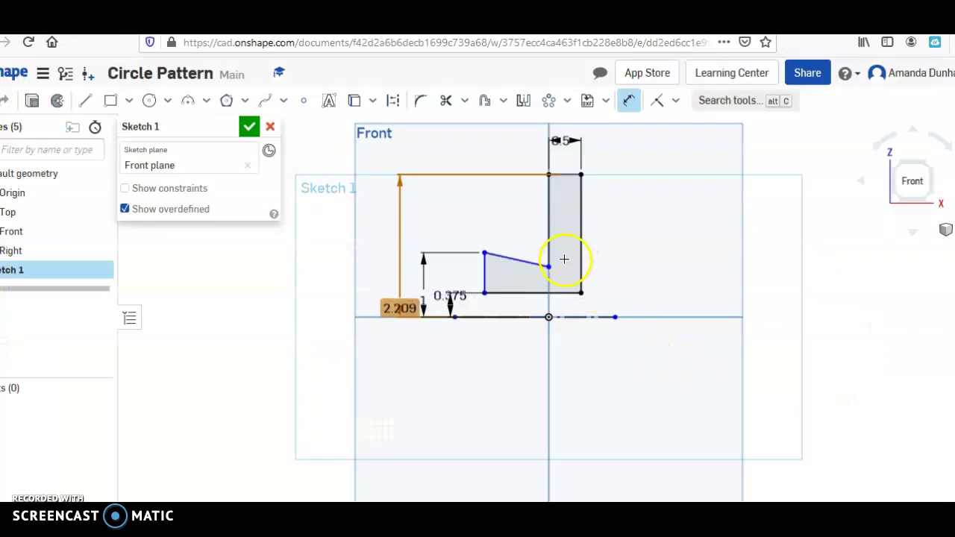
- Constrain the short leg's sloped upper edge perpendicular to the adjoining vertical edge of the profile
click(682, 101)
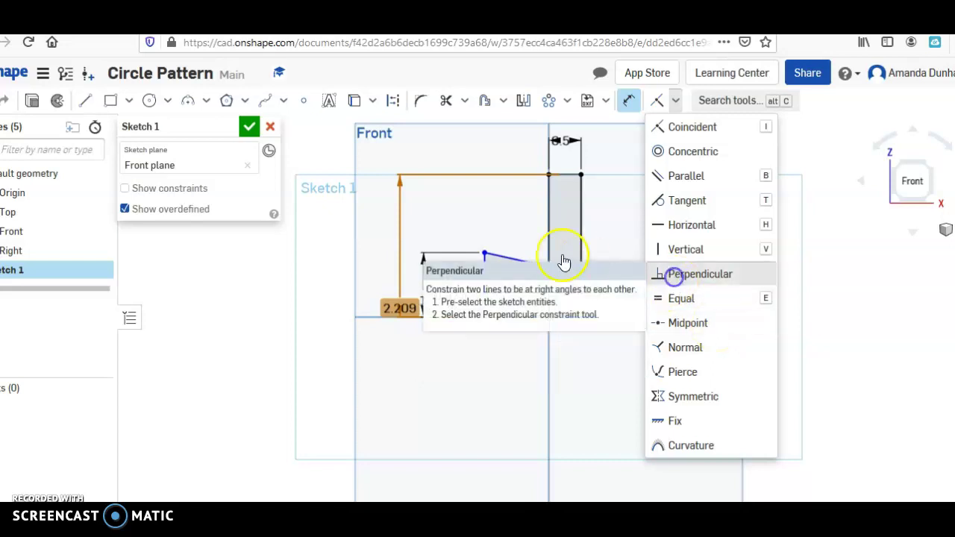
click(676, 274)
click(531, 264)
click(547, 240)
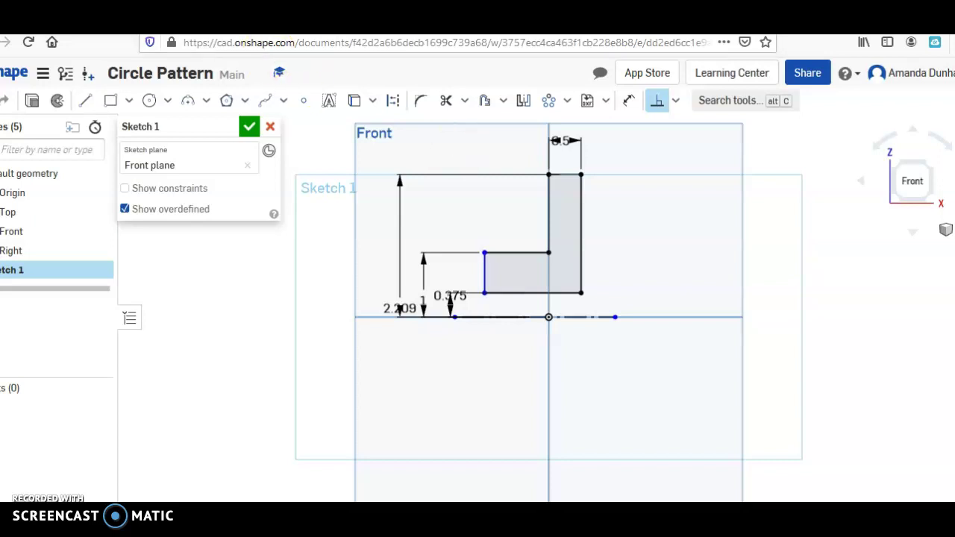
- Check the assignment drawing and dimension the overall width of the profile between its bottom corner points as 1 in
click(262, 24)
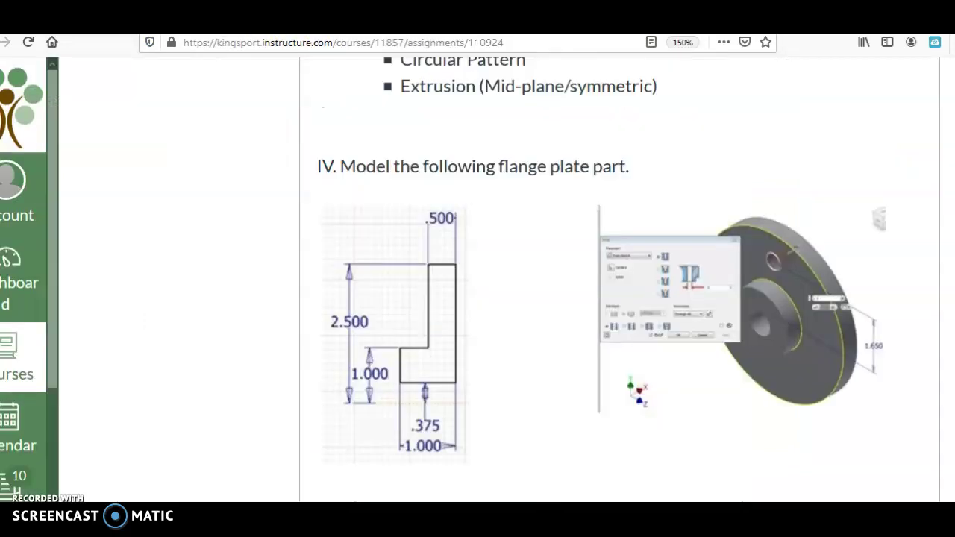
key(ctrl+Tab)
key(ctrl+Tab)
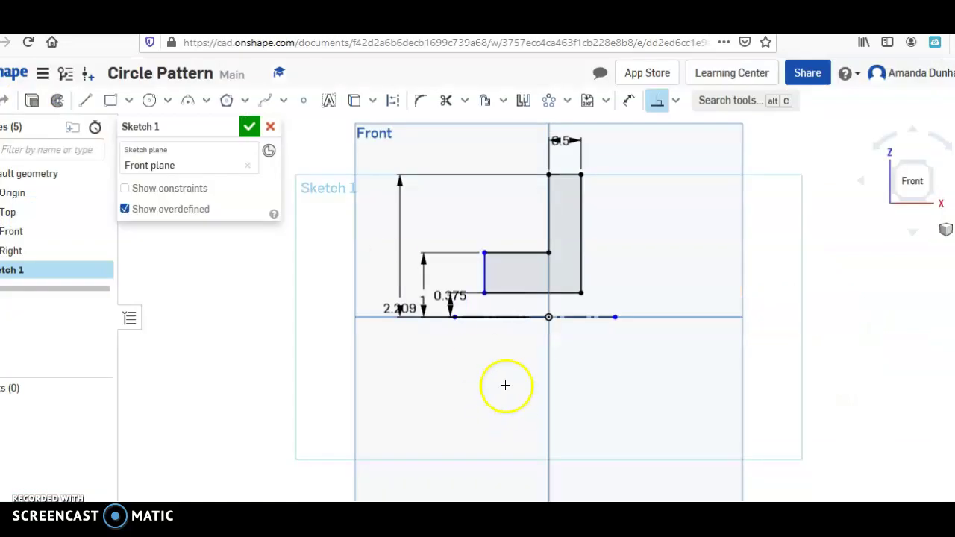
click(484, 294)
key(Escape)
click(626, 105)
click(583, 291)
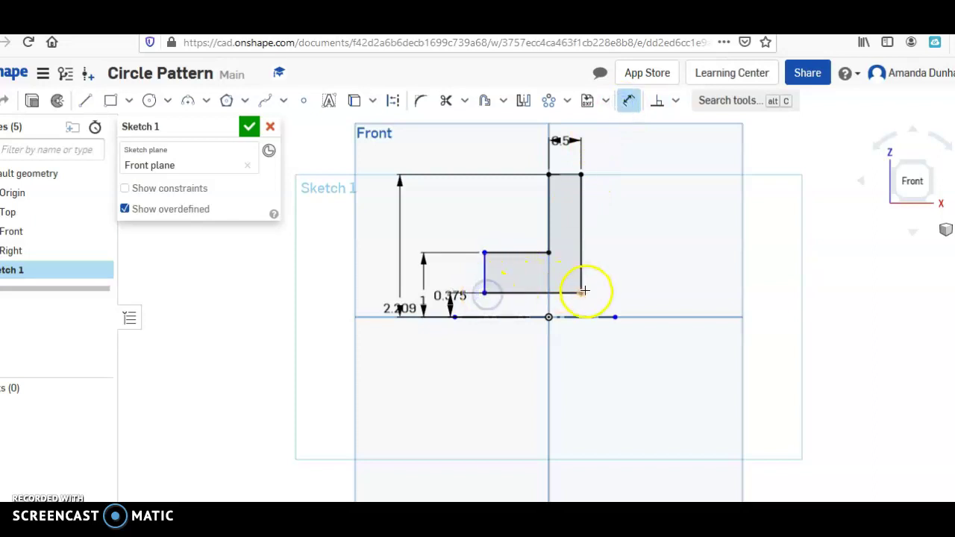
click(582, 385)
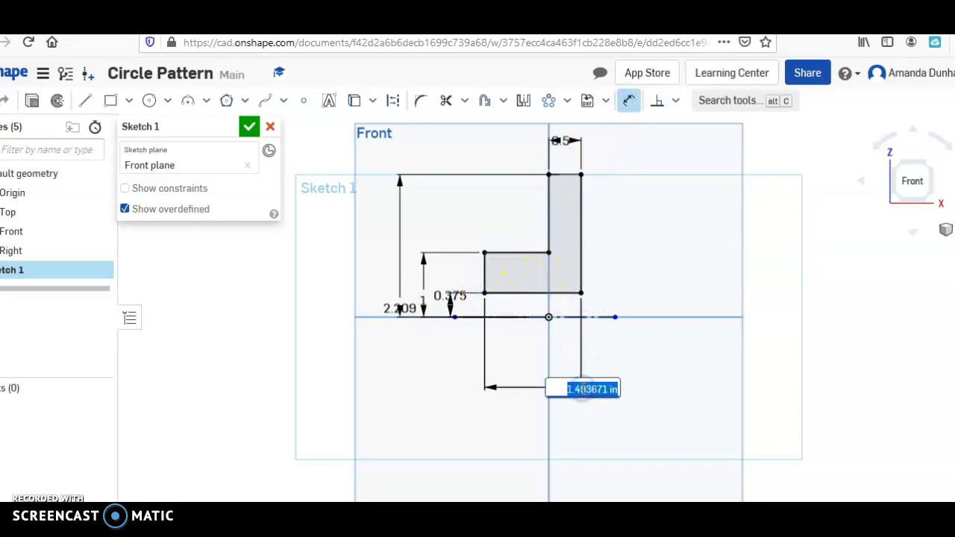
key(ctrl+Tab)
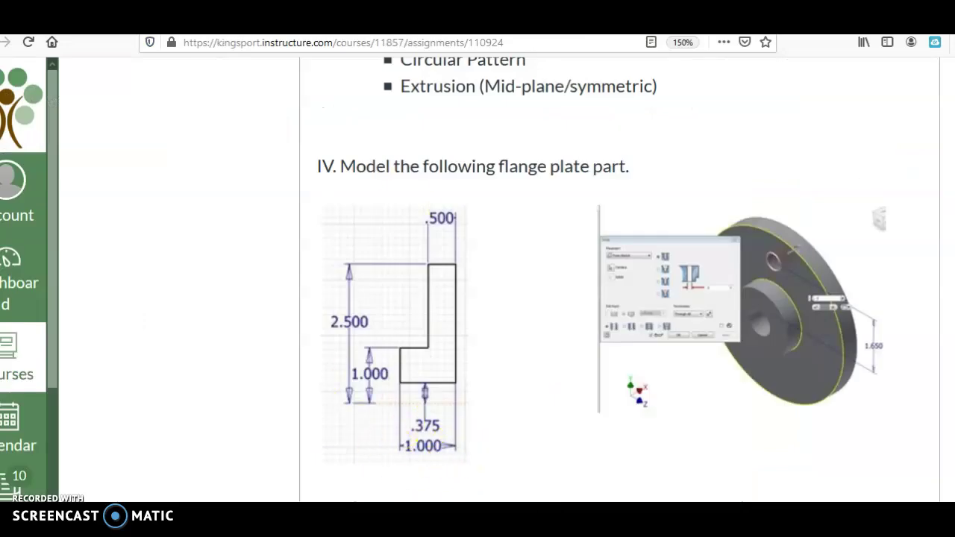
key(ctrl+shift+Tab)
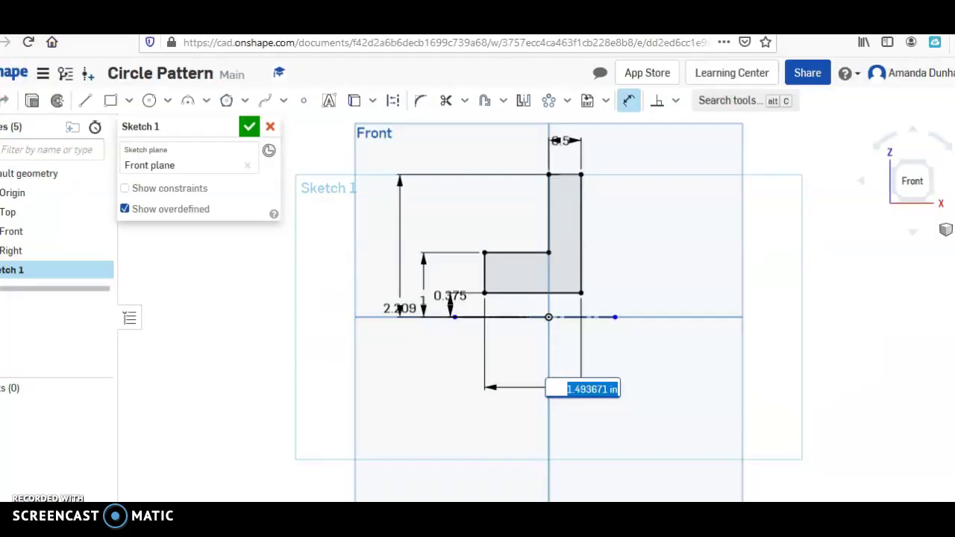
text(1)
key(Return)
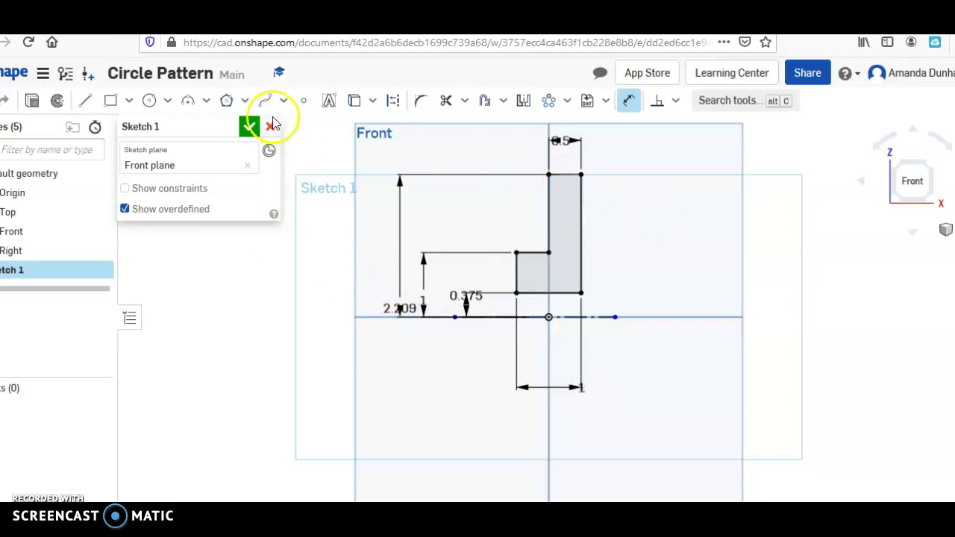
- Finish the fully dimensioned profile sketch on the Front plane
click(249, 129)
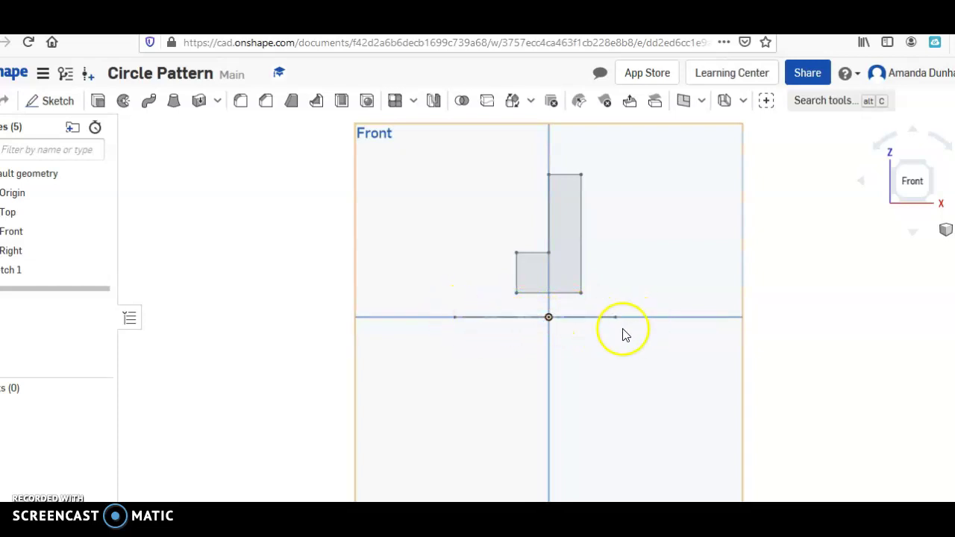
click(124, 102)
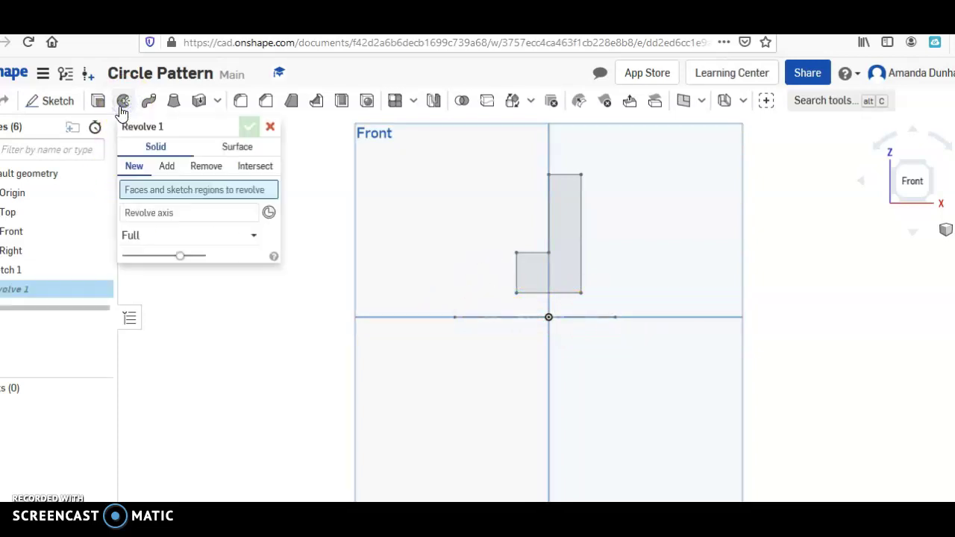
click(522, 278)
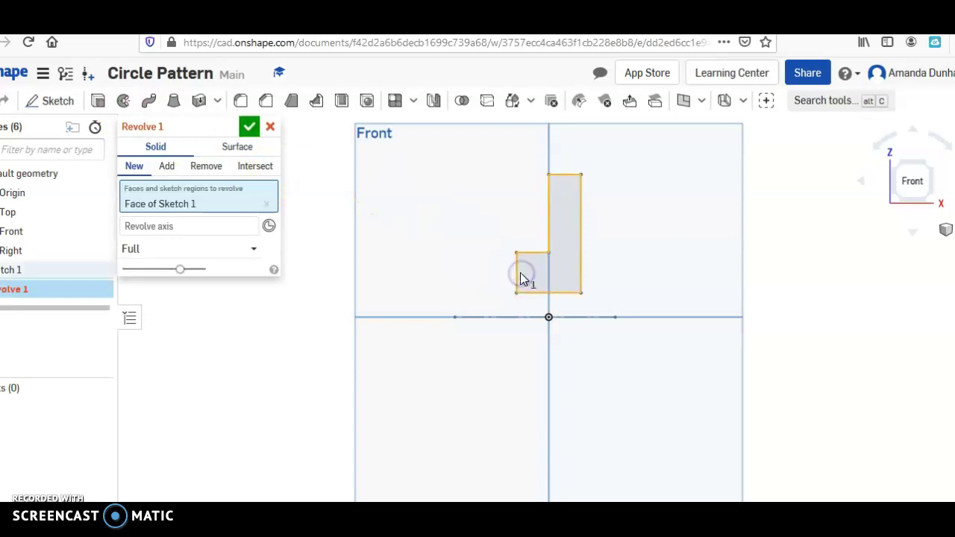
click(589, 318)
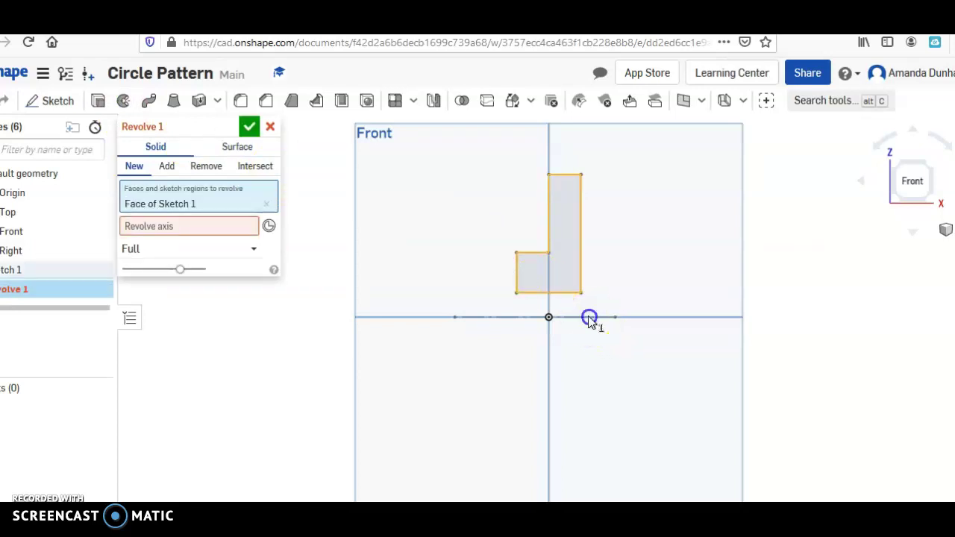
click(198, 234)
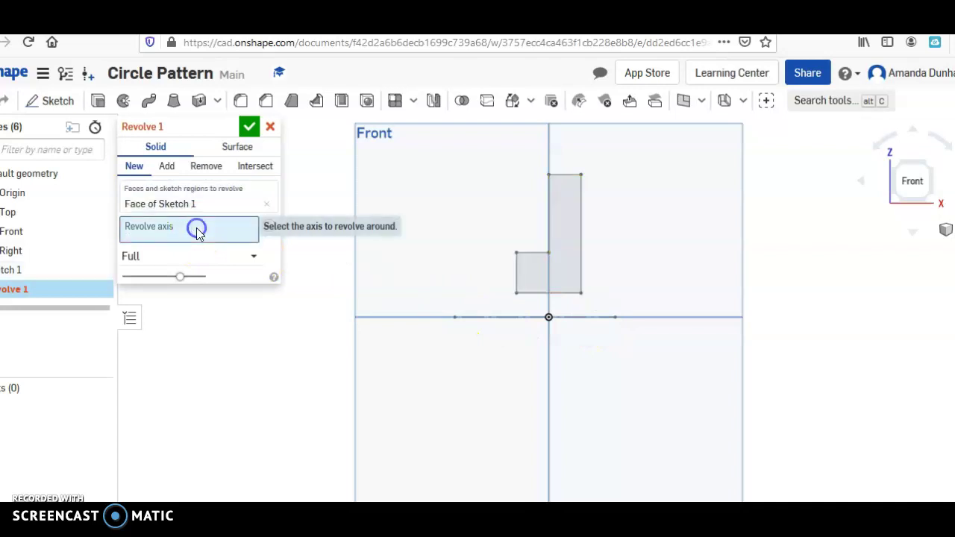
click(503, 319)
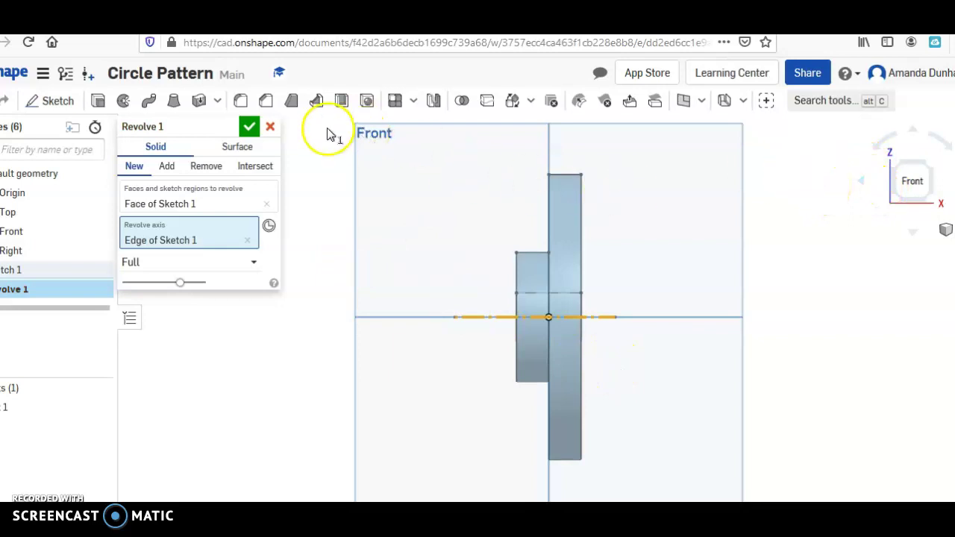
click(270, 126)
- Revolve the L-shaped profile a full turn around the construction centerline as a new solid
click(127, 102)
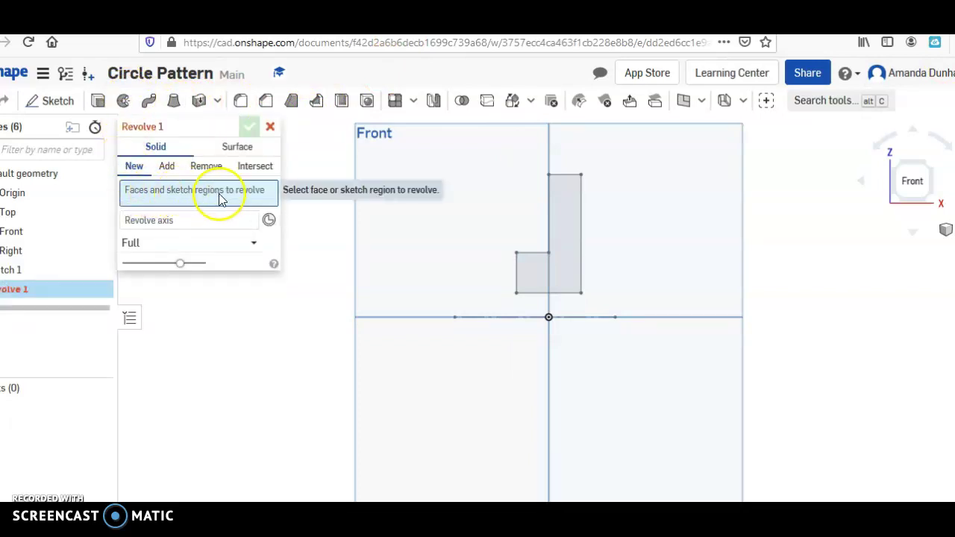
click(571, 262)
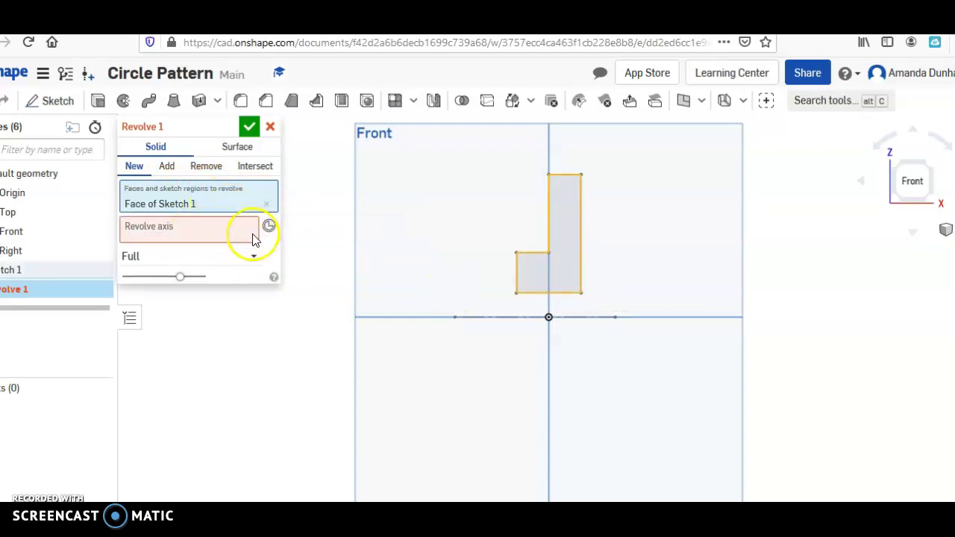
click(241, 241)
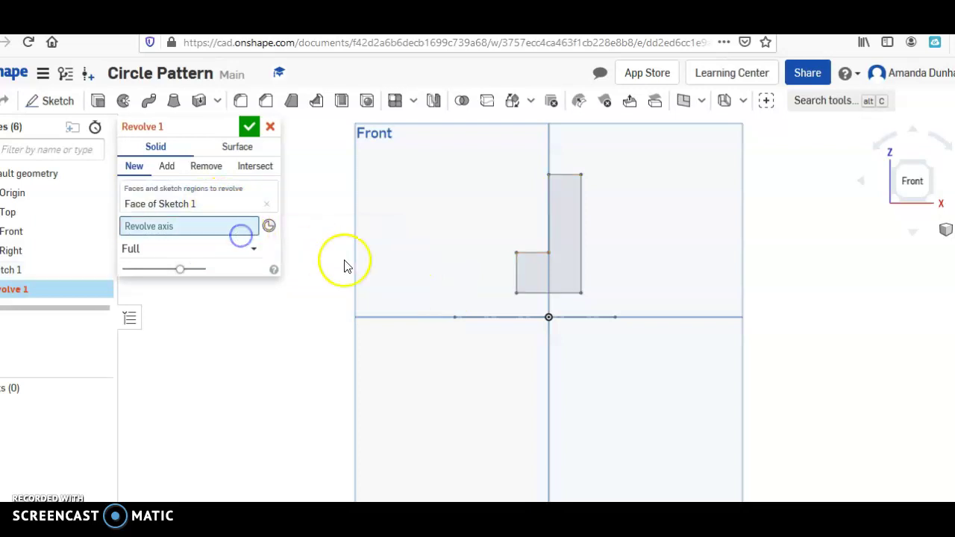
click(497, 318)
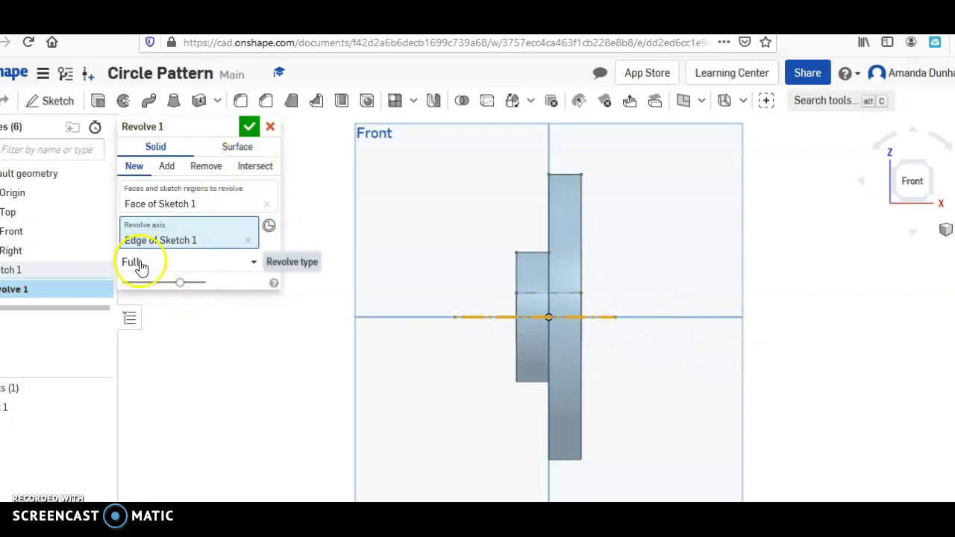
click(250, 129)
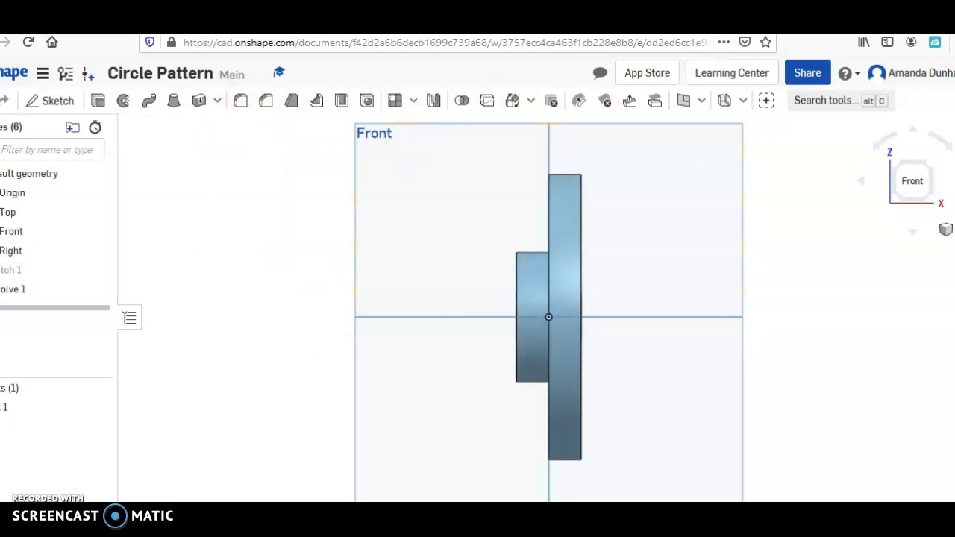
- Review the flange plate assignment's drawing and hole pattern images, and return to the Onshape model
click(90, 502)
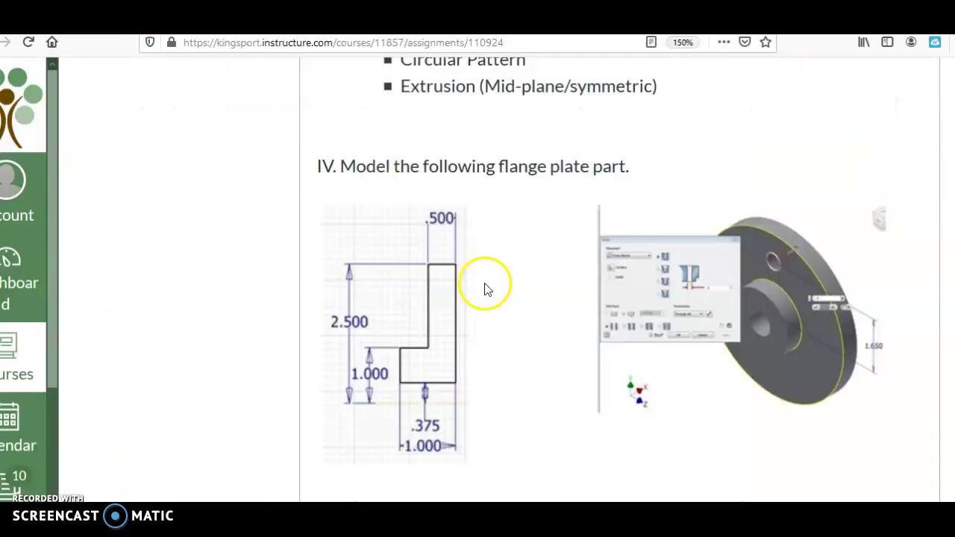
scroll(580, 324, down, 2)
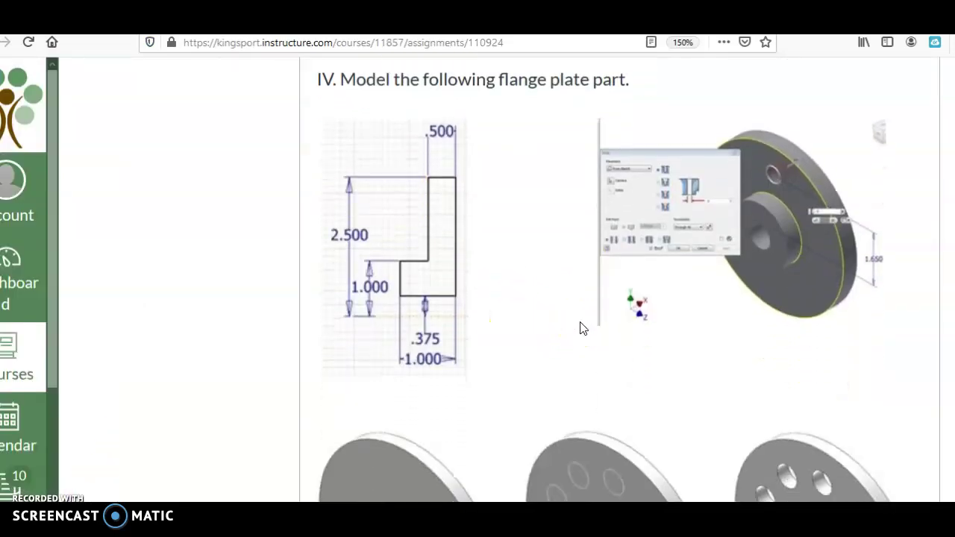
scroll(501, 259, down, 3)
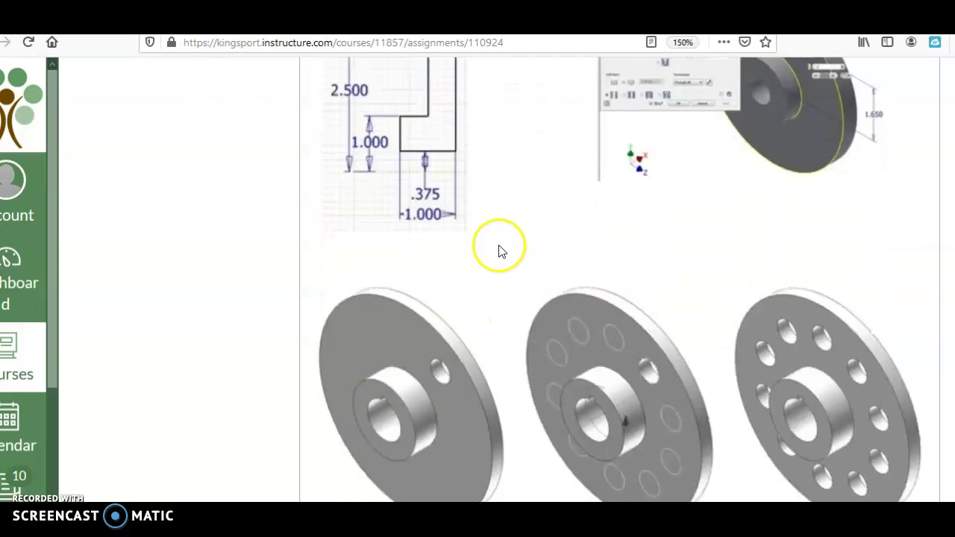
scroll(501, 251, up, 4)
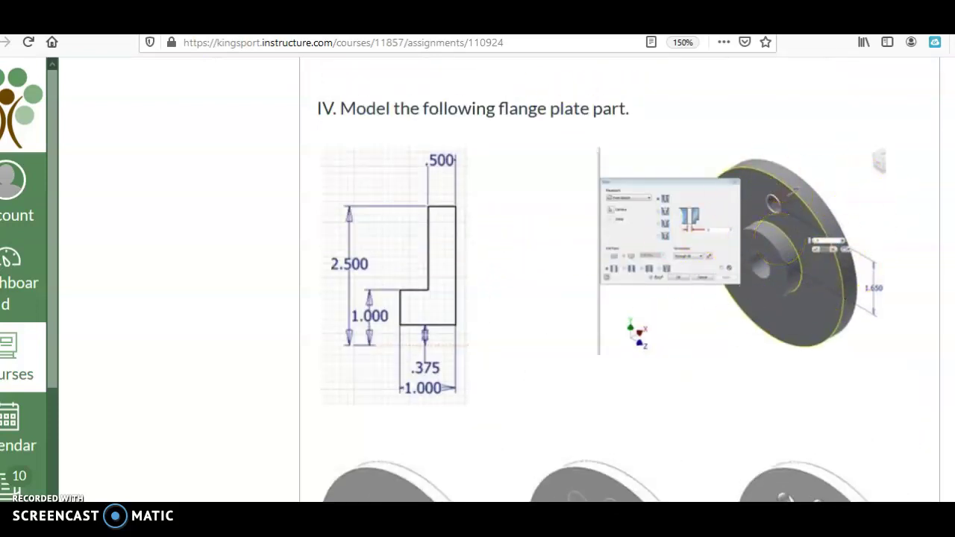
key(ctrl+Tab)
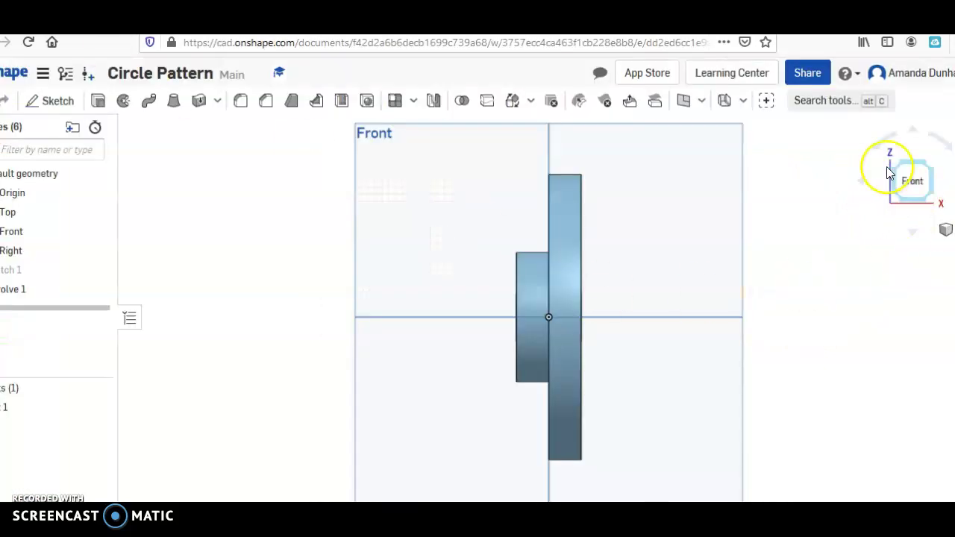
- Examine the revolved flange from isometric and side views, ending face-on to the hub side in the Left view
click(949, 231)
click(951, 250)
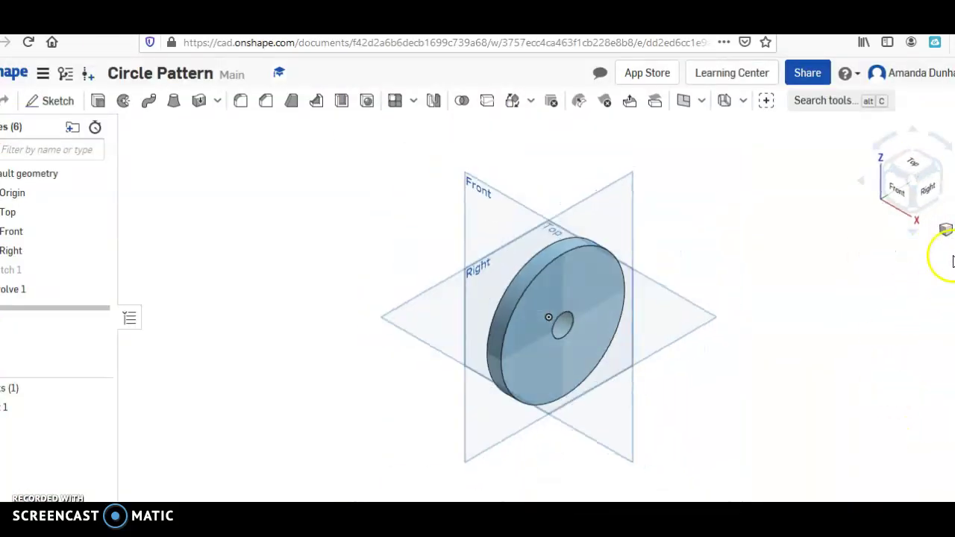
click(883, 164)
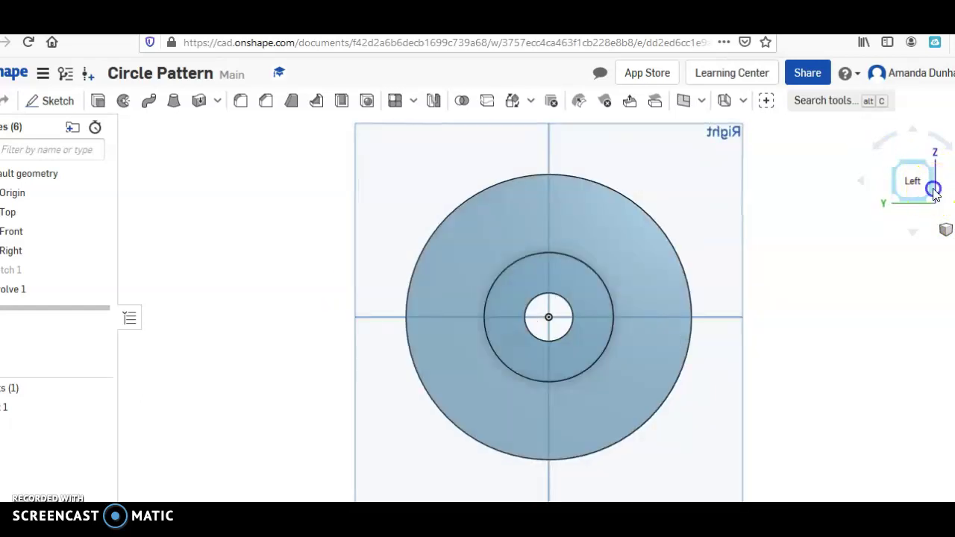
click(934, 193)
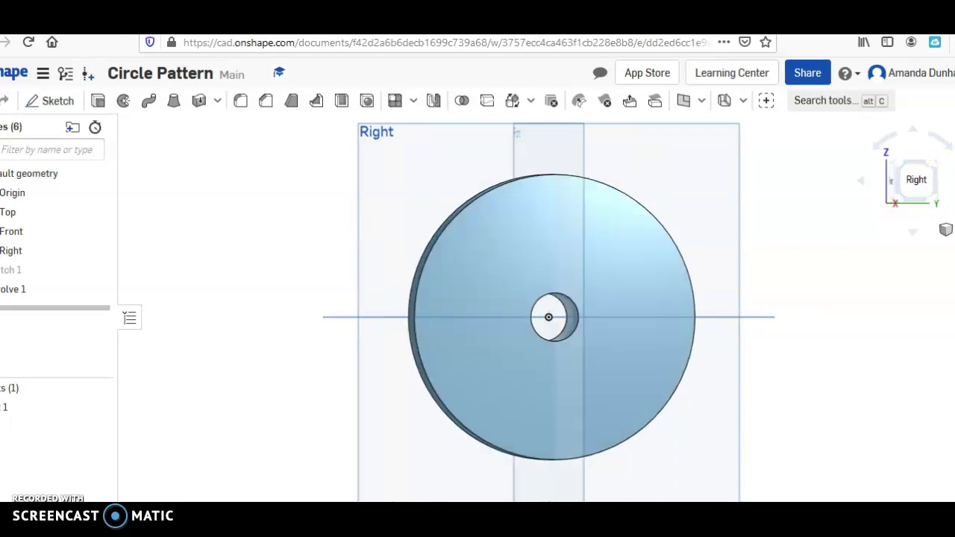
click(877, 151)
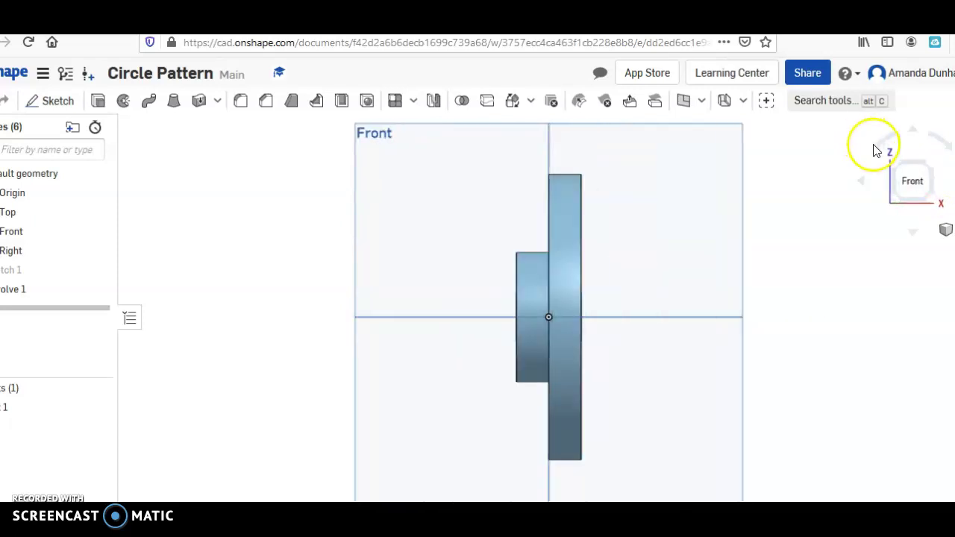
click(893, 193)
click(915, 188)
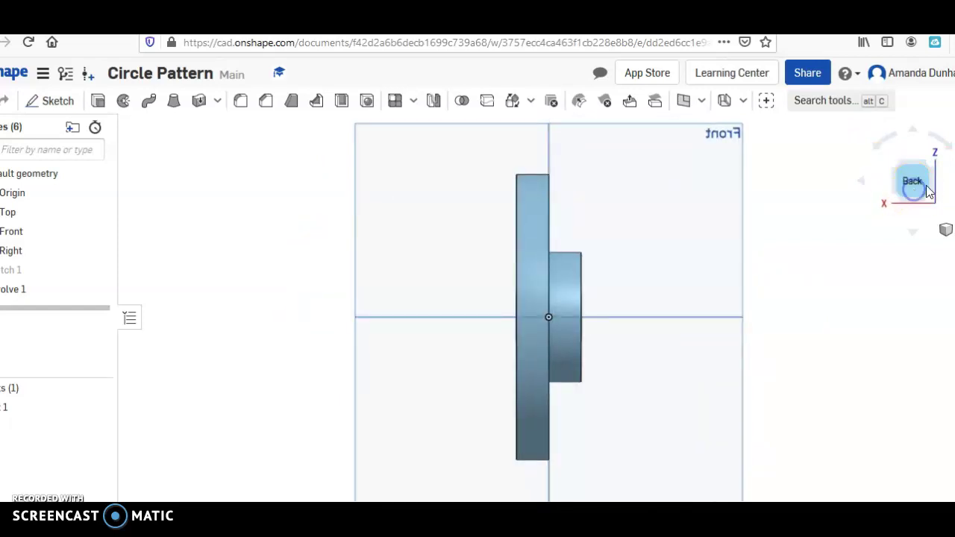
click(954, 181)
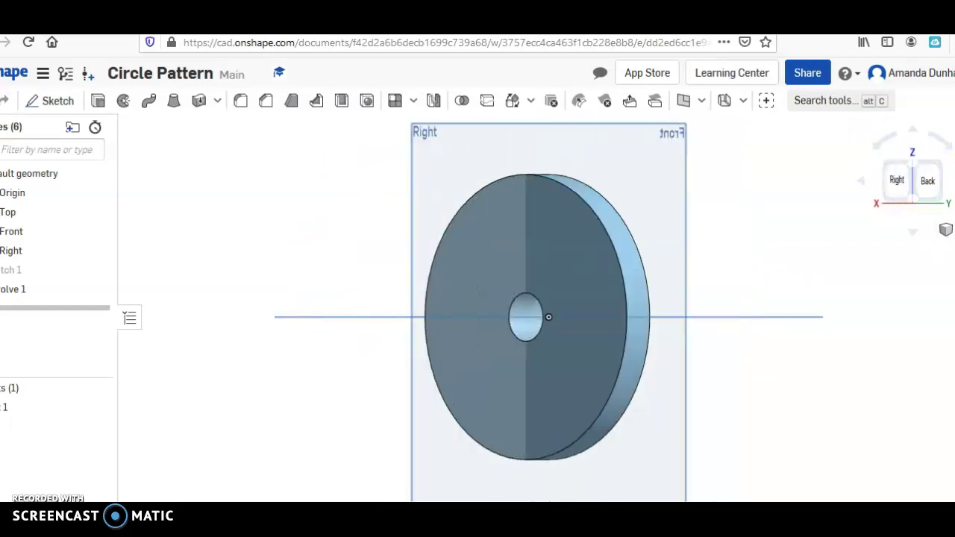
click(954, 181)
click(954, 181)
click(954, 181)
click(954, 181)
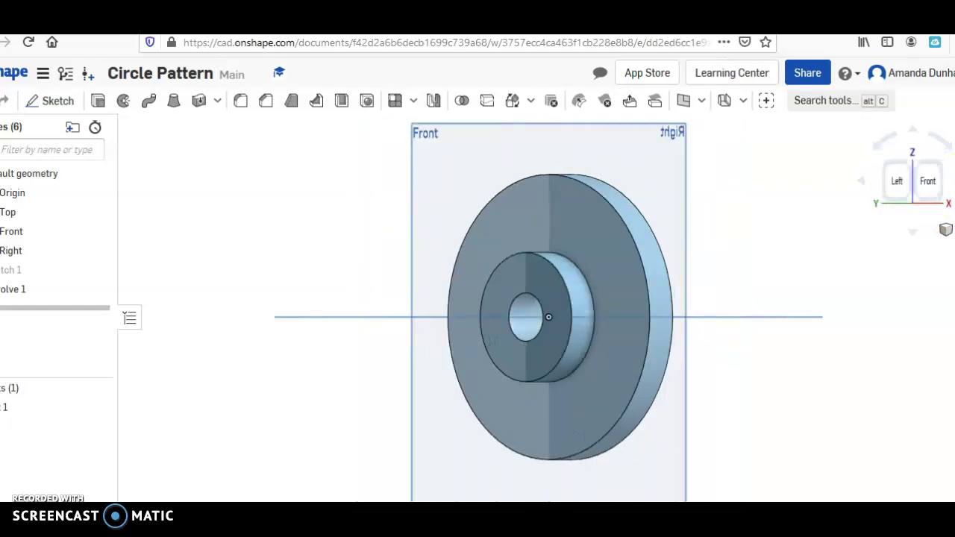
click(954, 181)
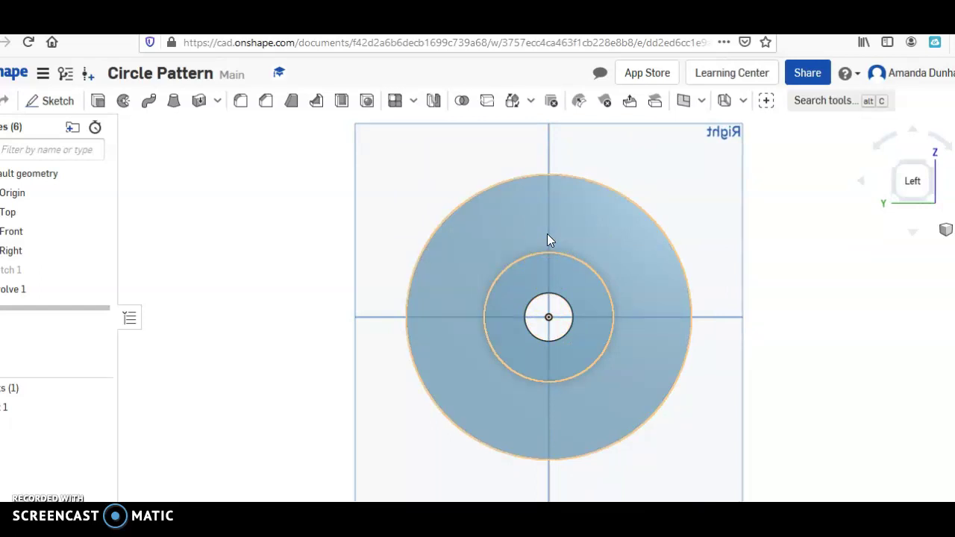
- Start a sketch on the flange's large hub-side face and place a point about 1.53 in directly above the origin
click(57, 104)
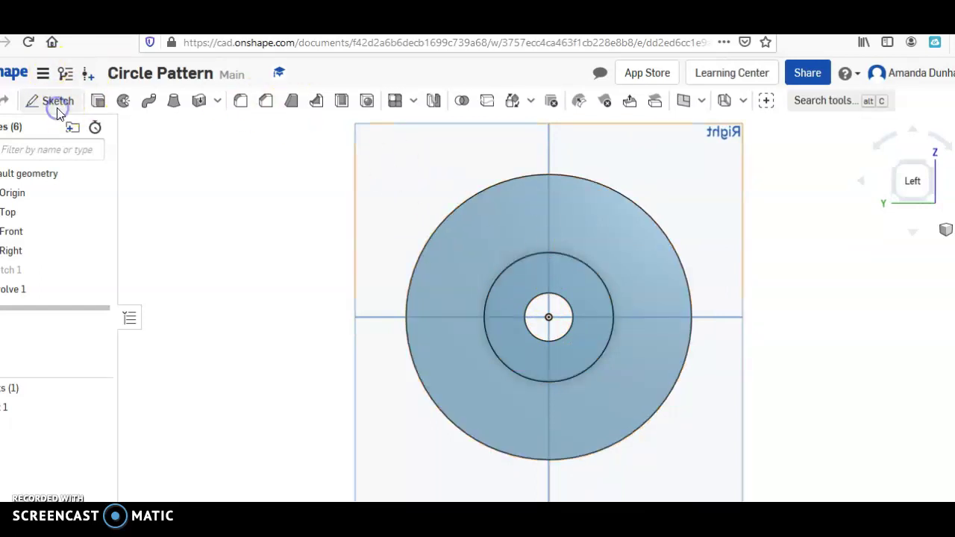
click(569, 205)
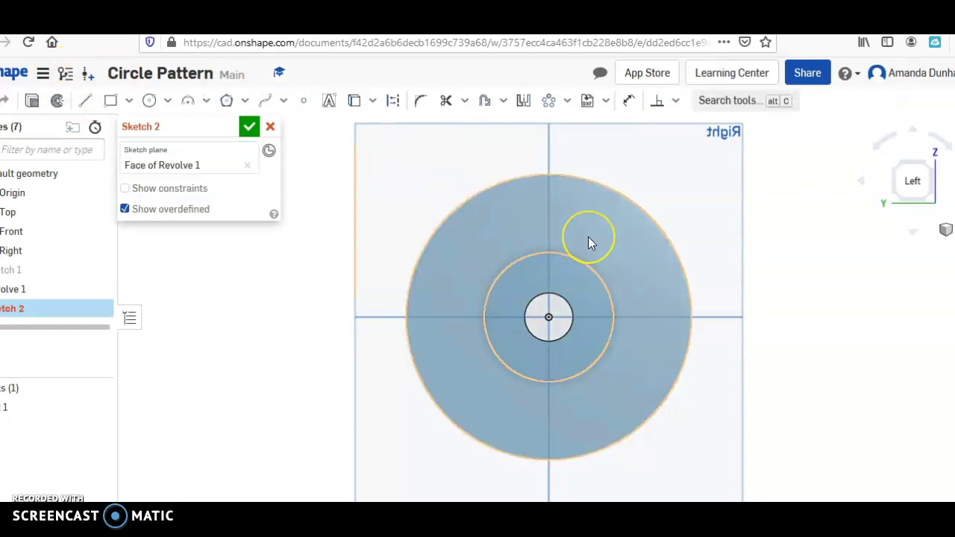
click(306, 105)
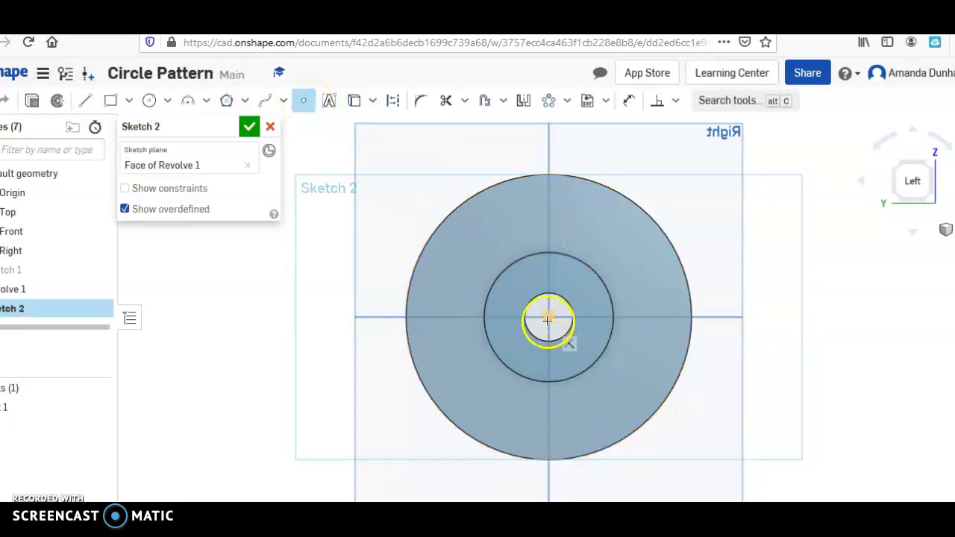
click(549, 218)
- Check the hole position in the assignment drawing and dimension the vertical distance from the sketch point to the origin as 1.65 in
click(425, 19)
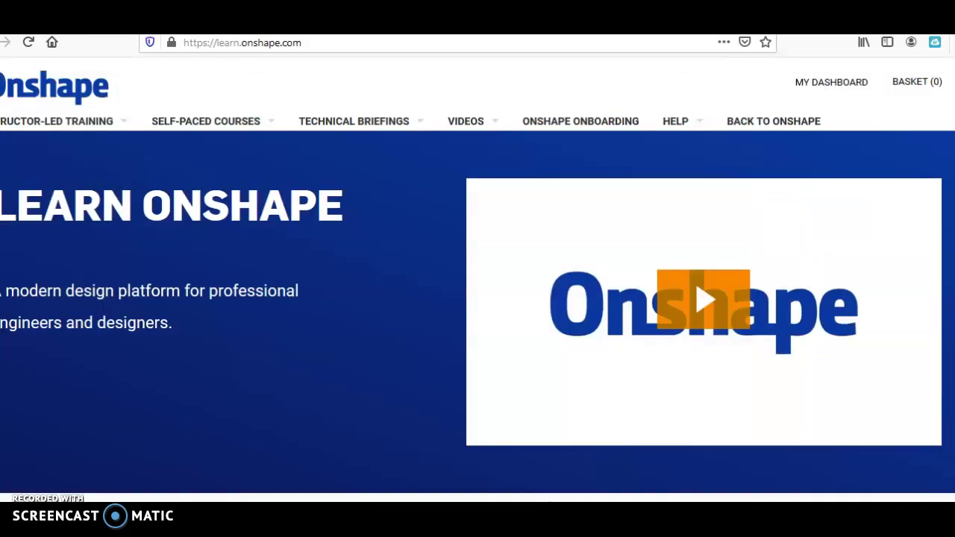
click(328, 19)
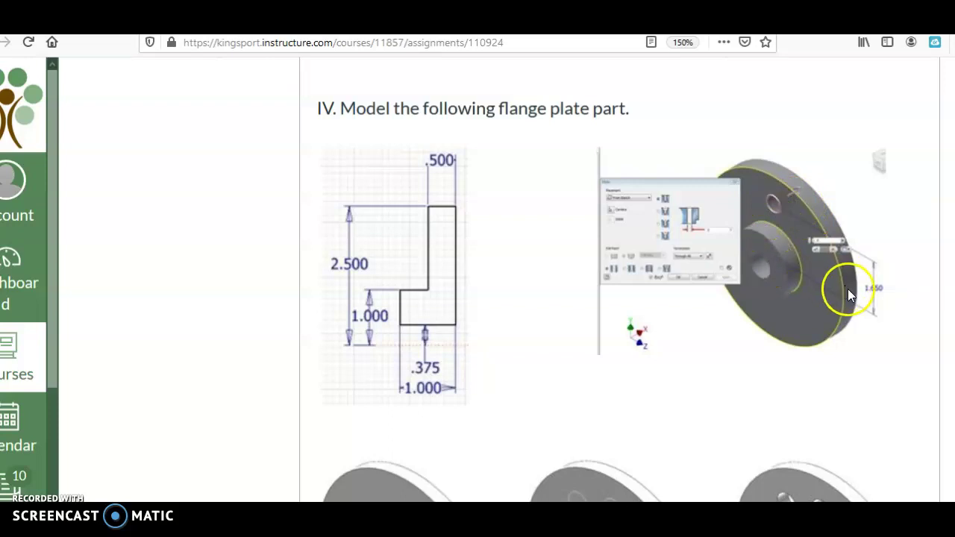
key(ctrl+Tab)
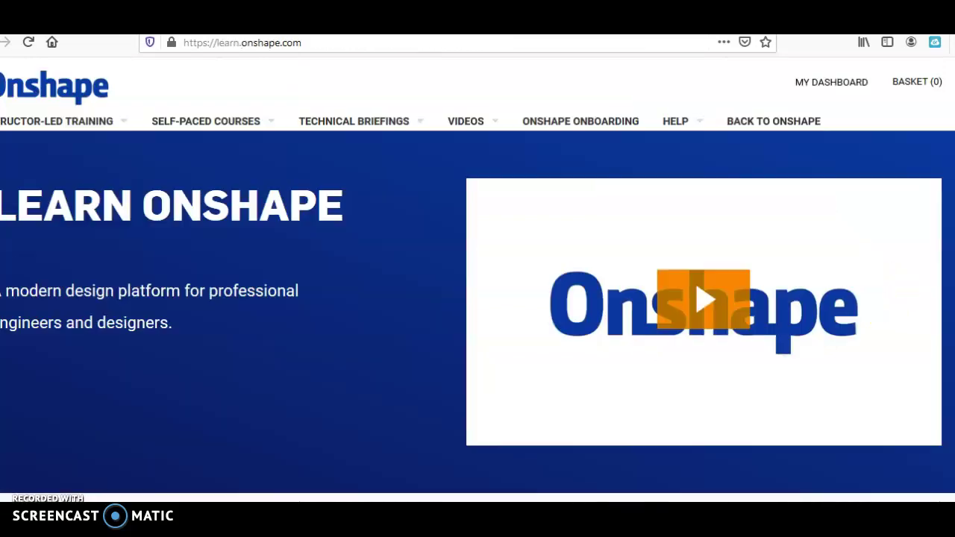
key(ctrl+Tab)
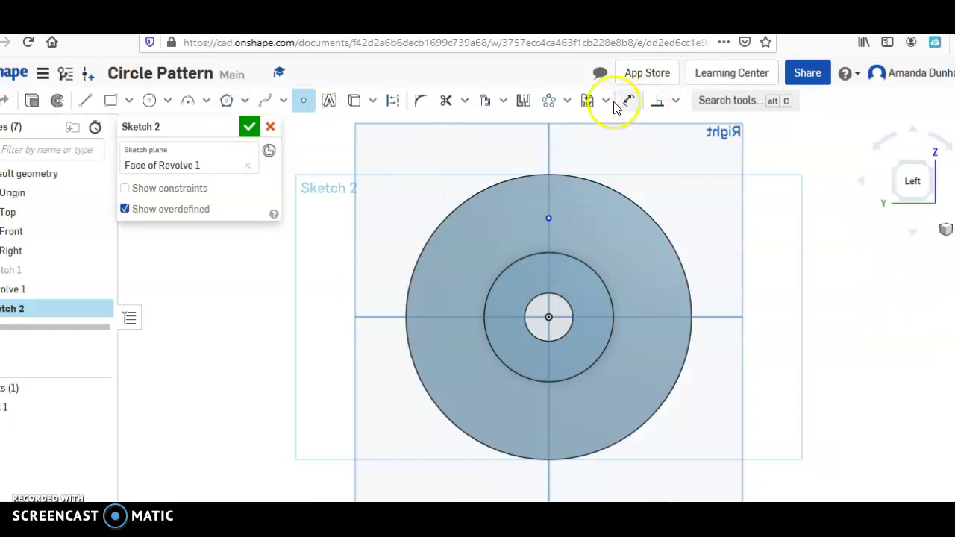
click(624, 105)
click(549, 218)
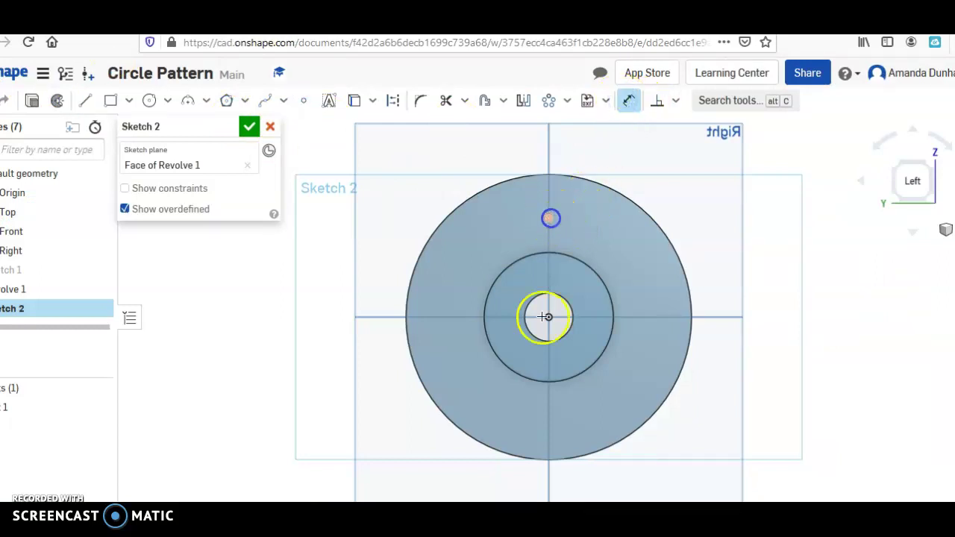
click(669, 315)
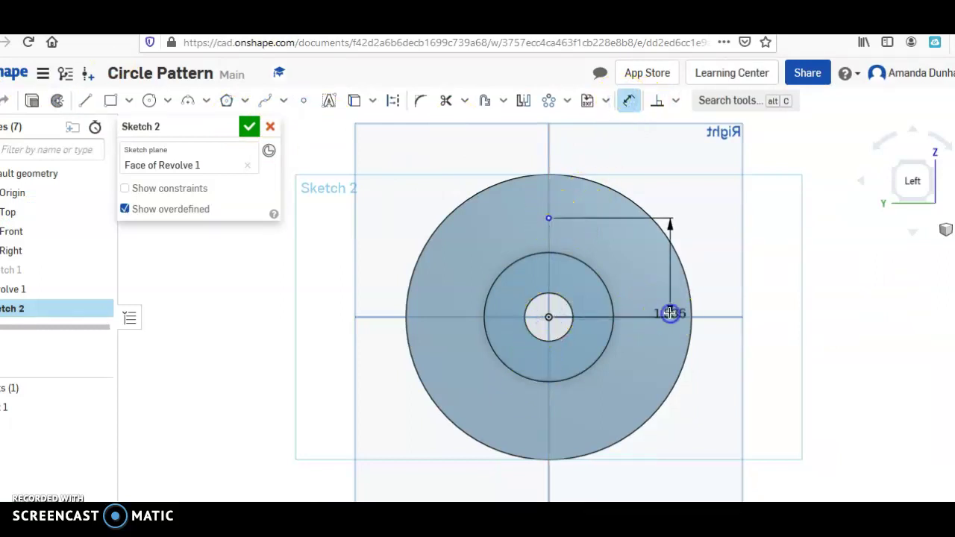
text(1.65)
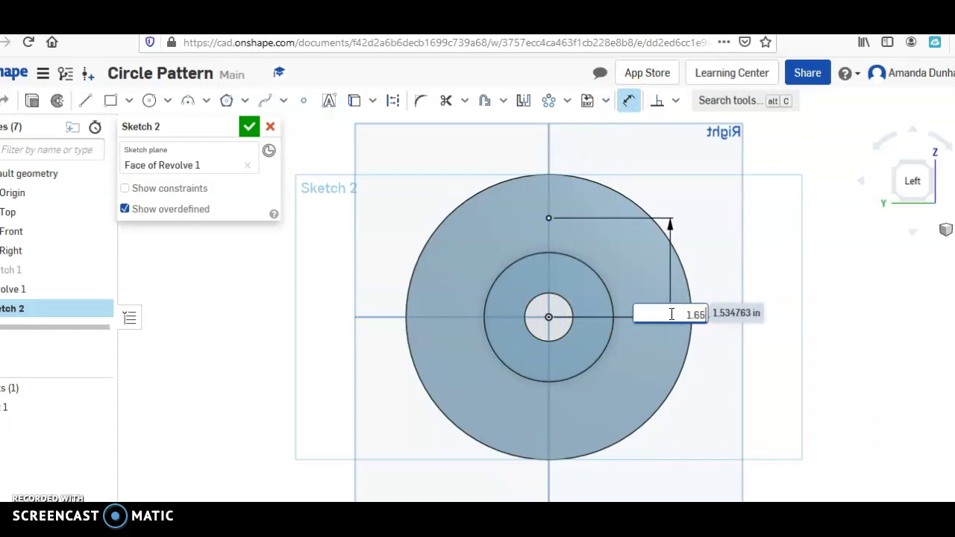
key(Return)
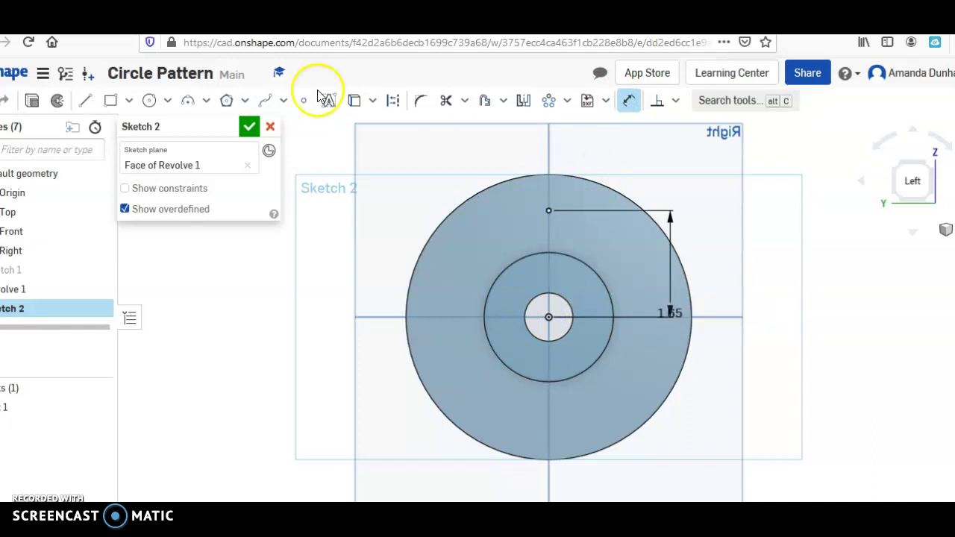
click(270, 127)
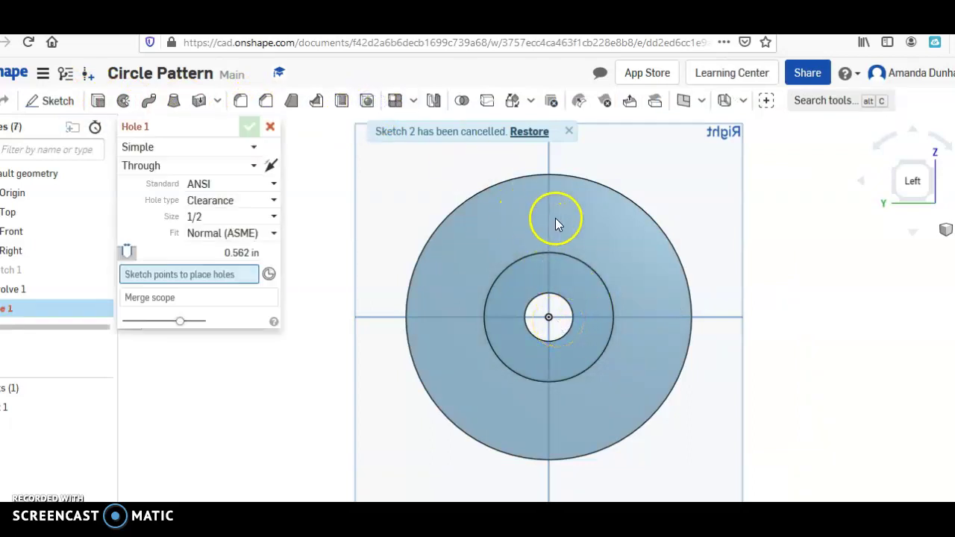
click(270, 126)
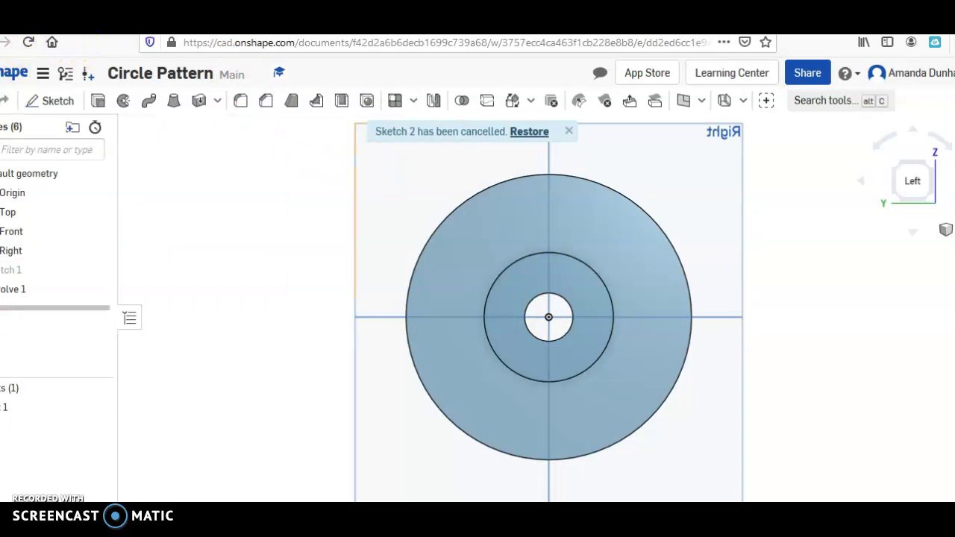
key(ctrl+z)
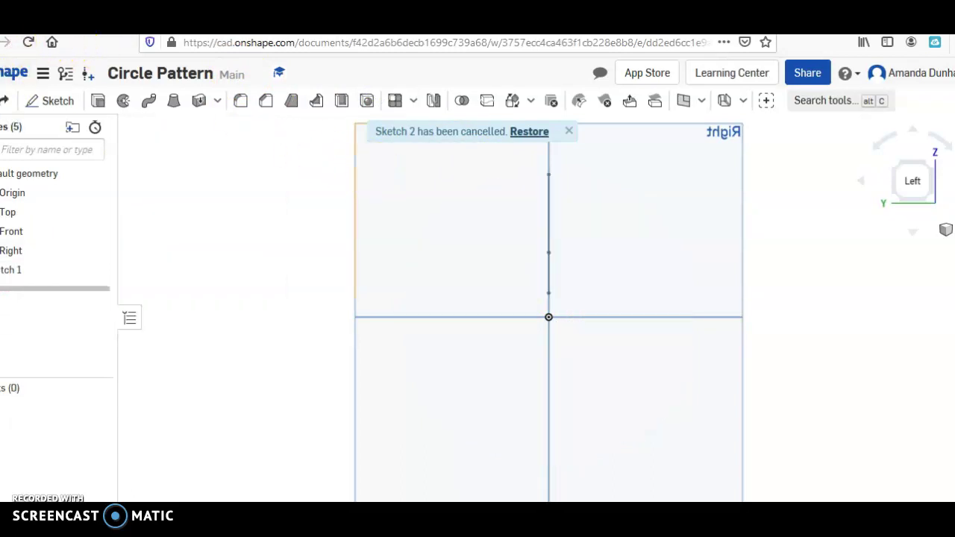
click(8, 103)
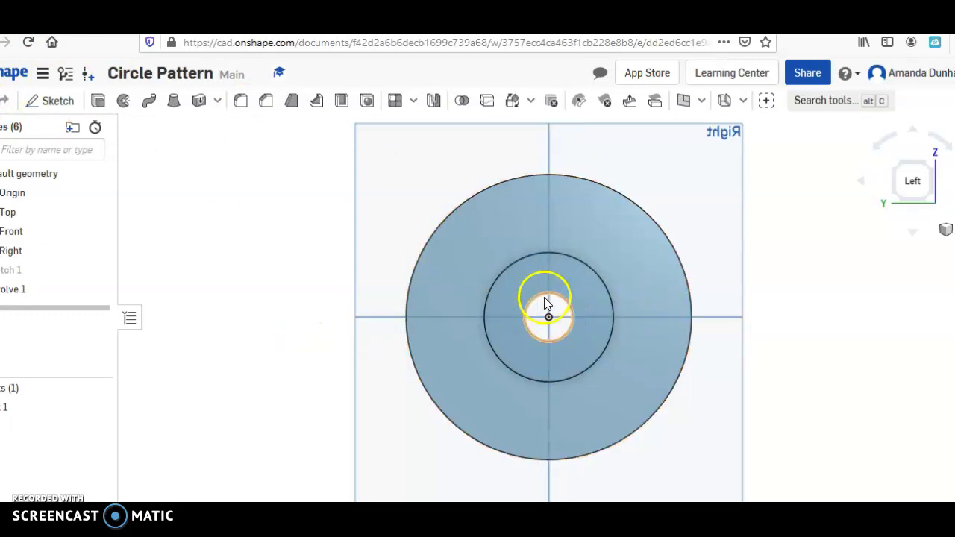
- Start a sketch on the flange's large hub-side face and place a point about 1.57 in directly above the origin
click(49, 99)
click(576, 212)
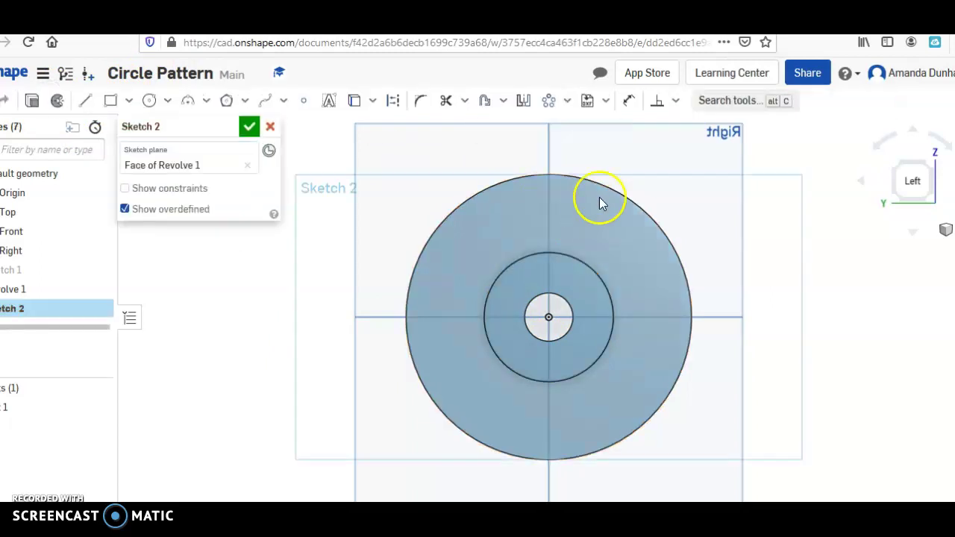
click(303, 101)
click(547, 216)
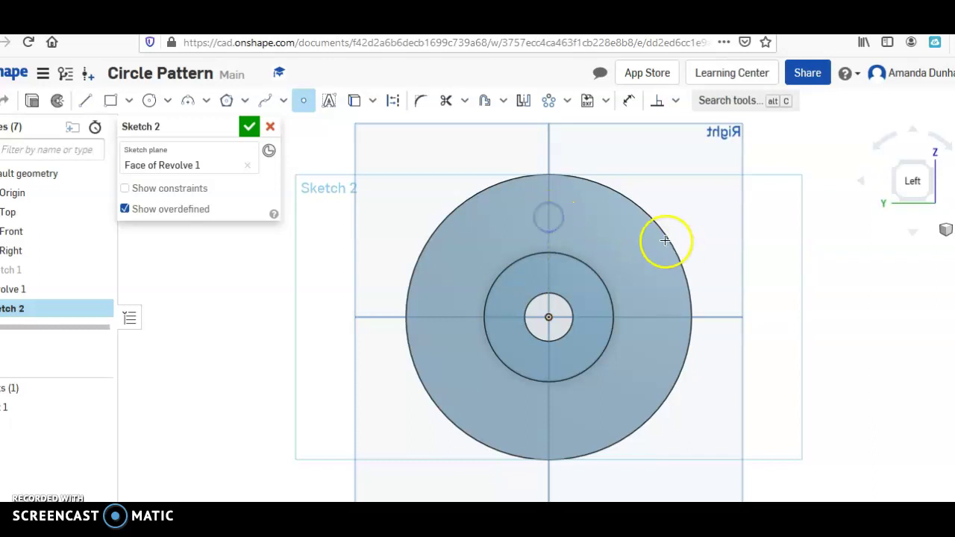
- Dimension the vertical distance from the sketch point to the origin as 1.65 in and finish the sketch
click(630, 104)
click(548, 216)
click(549, 317)
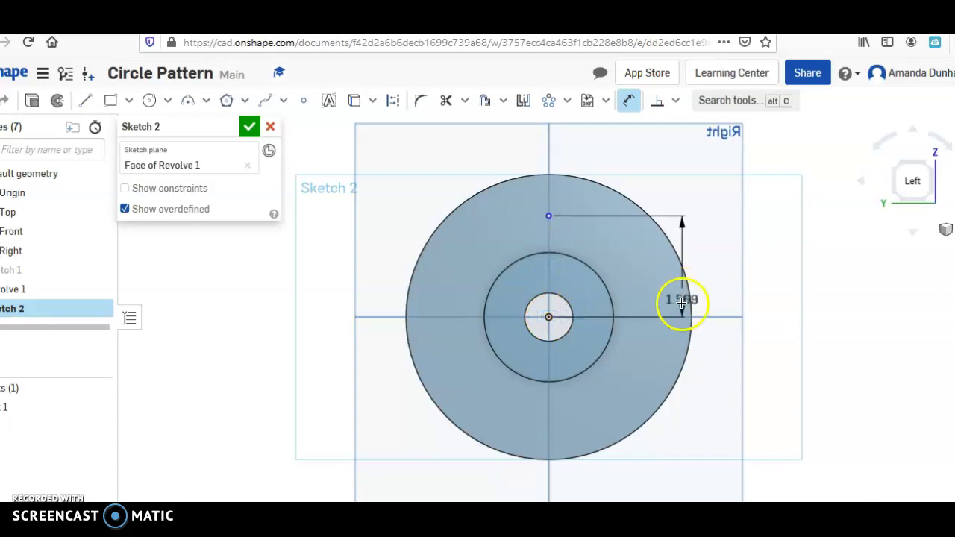
click(681, 304)
text(1.65)
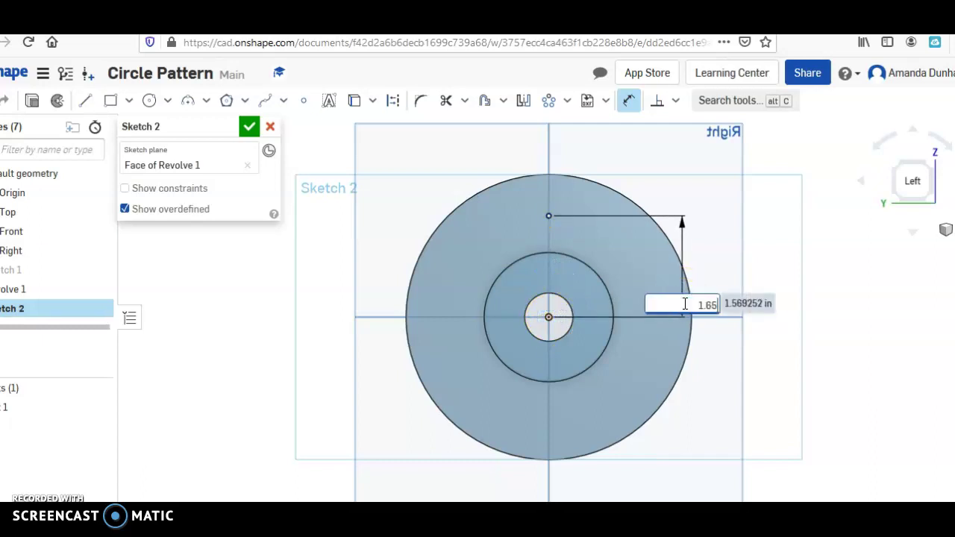
key(Return)
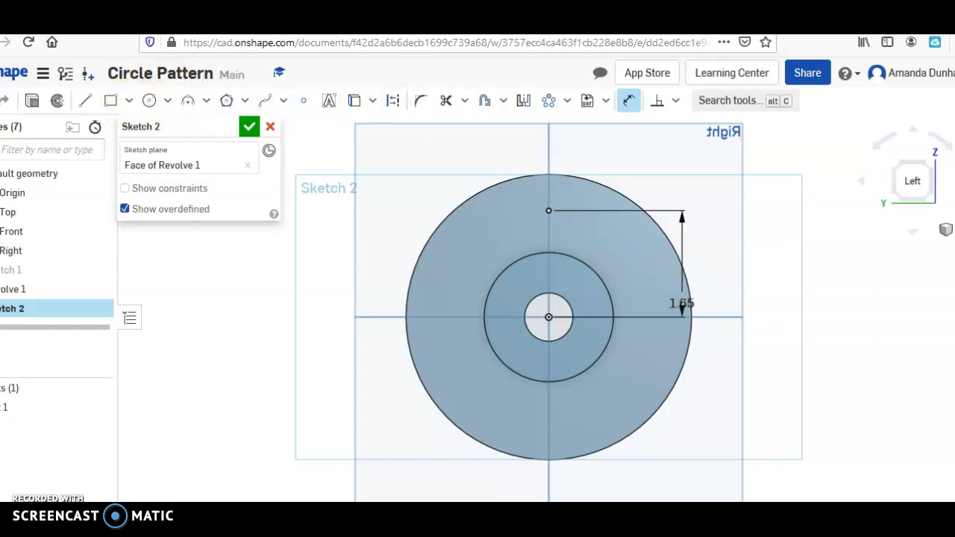
click(250, 131)
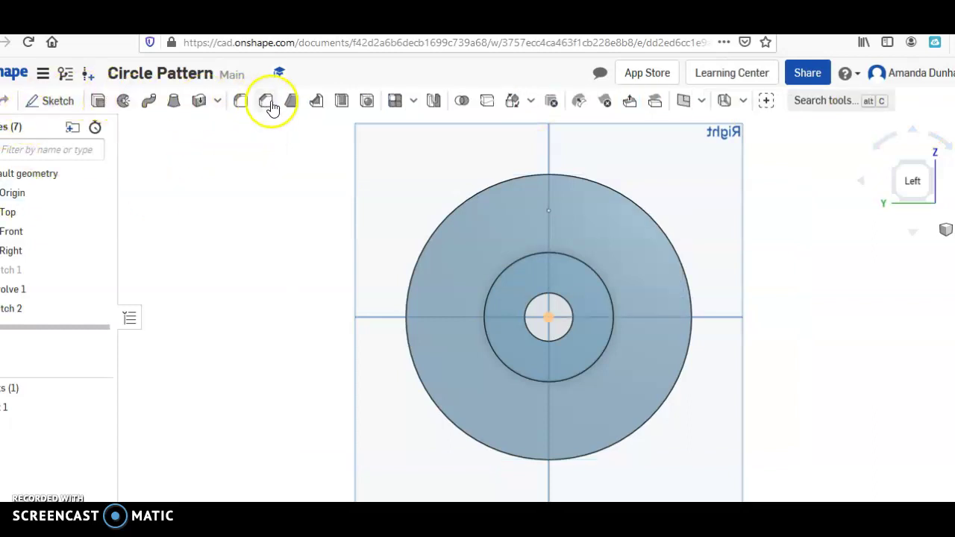
- Create a simple through hole at the sketch point, checking the size in the assignment instructions and setting the diameter to 0.5 in
click(368, 101)
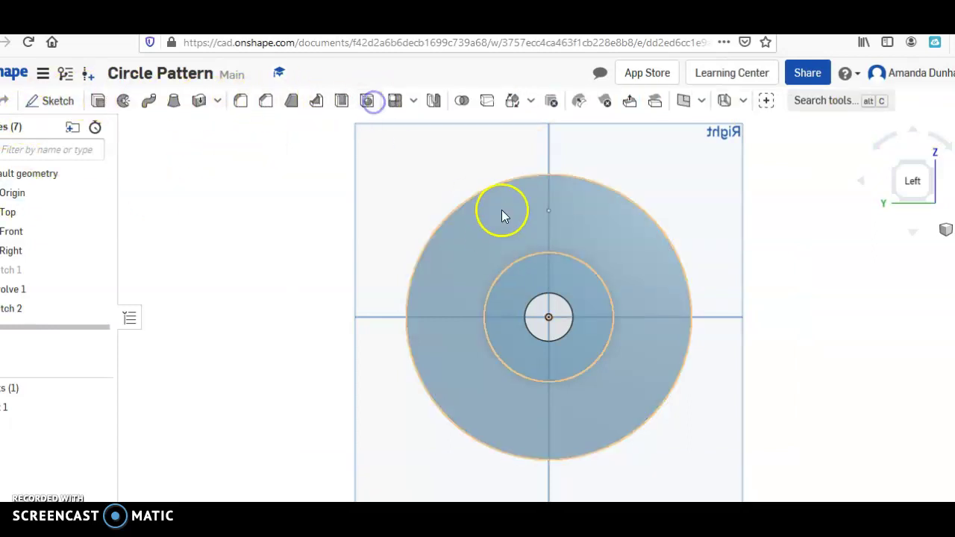
click(549, 209)
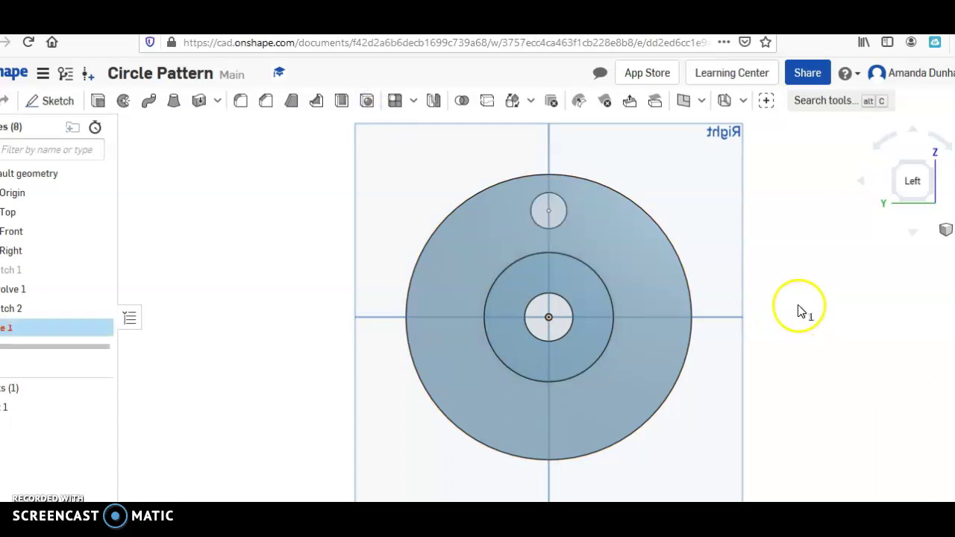
key(ctrl+Tab)
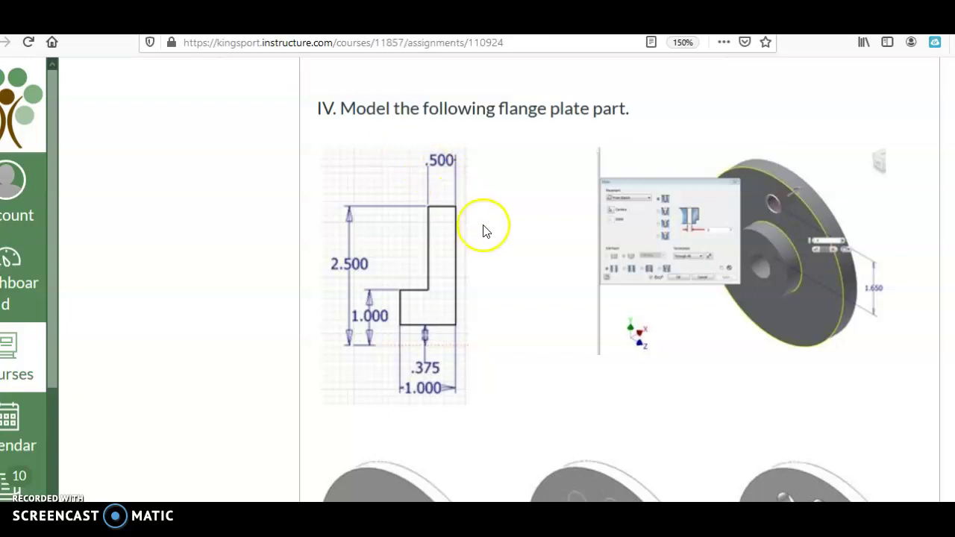
scroll(600, 241, down, 10)
scroll(606, 241, up, 1)
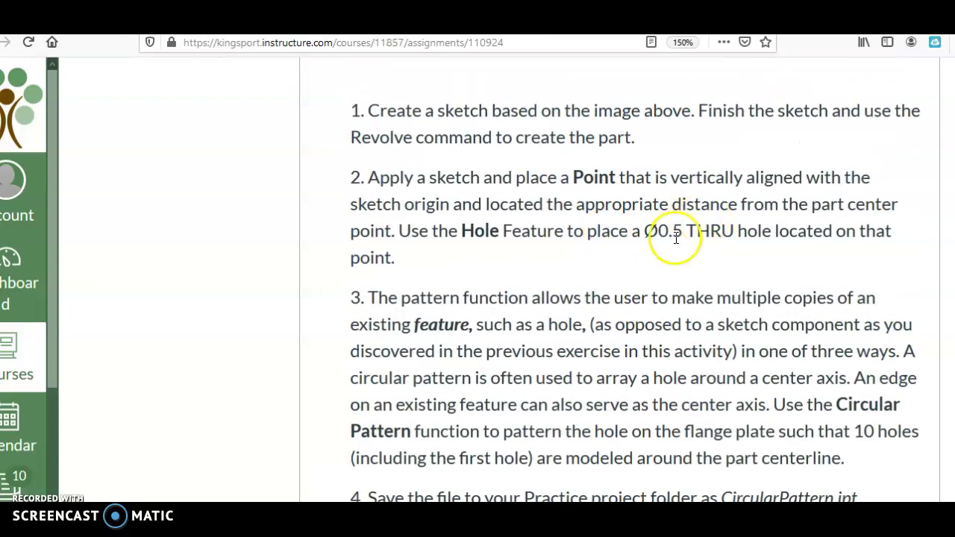
key(ctrl+Tab)
key(ctrl+Tab)
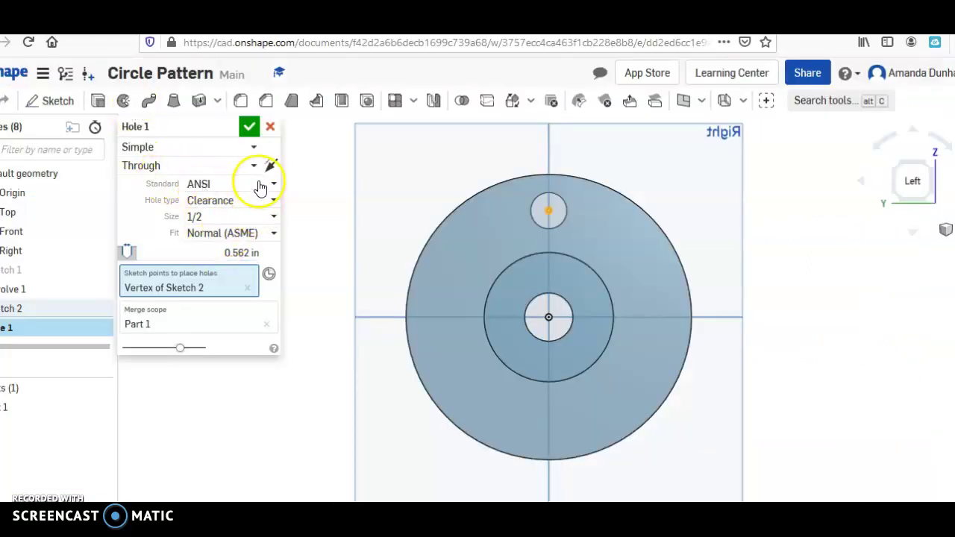
click(247, 253)
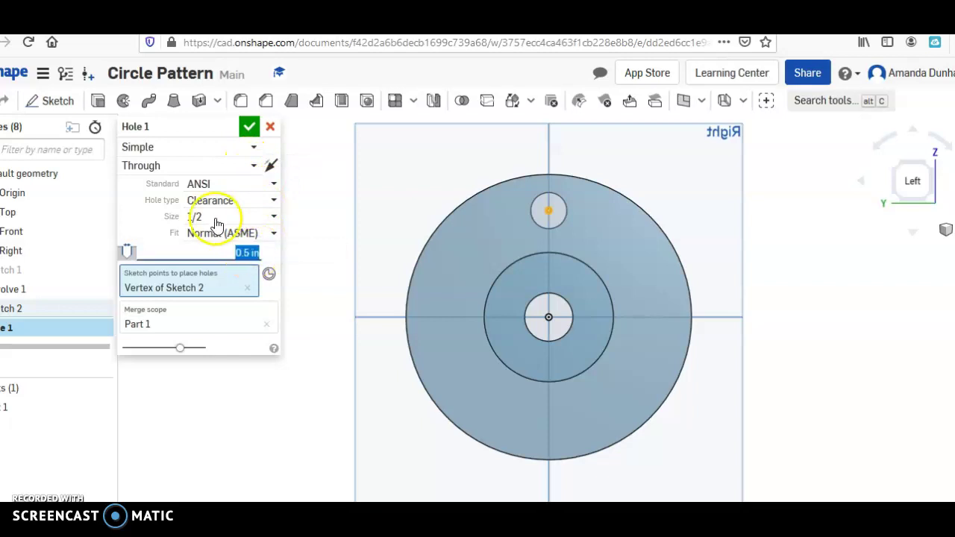
click(248, 125)
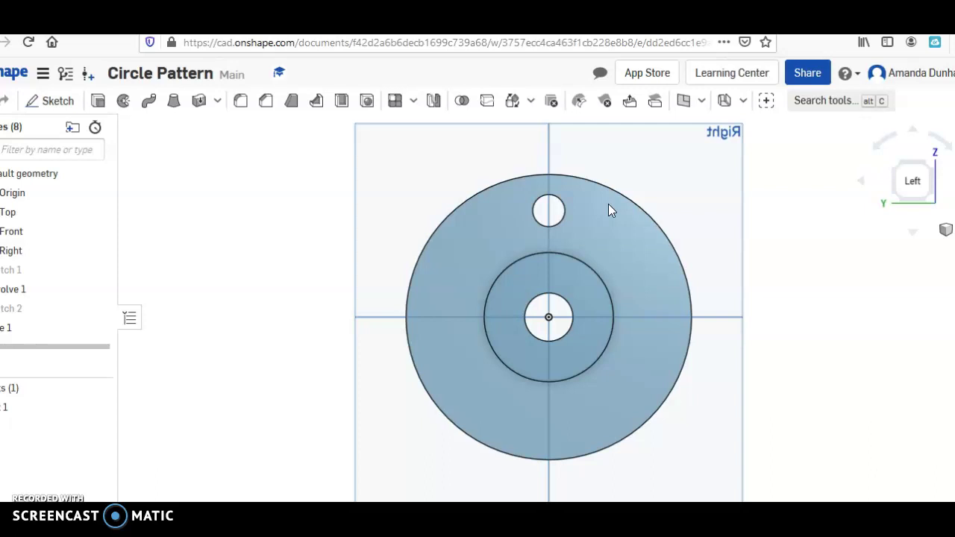
- Start a circular pattern as a Feature pattern and select the flange's 0.5 in hole as the feature to pattern
click(413, 105)
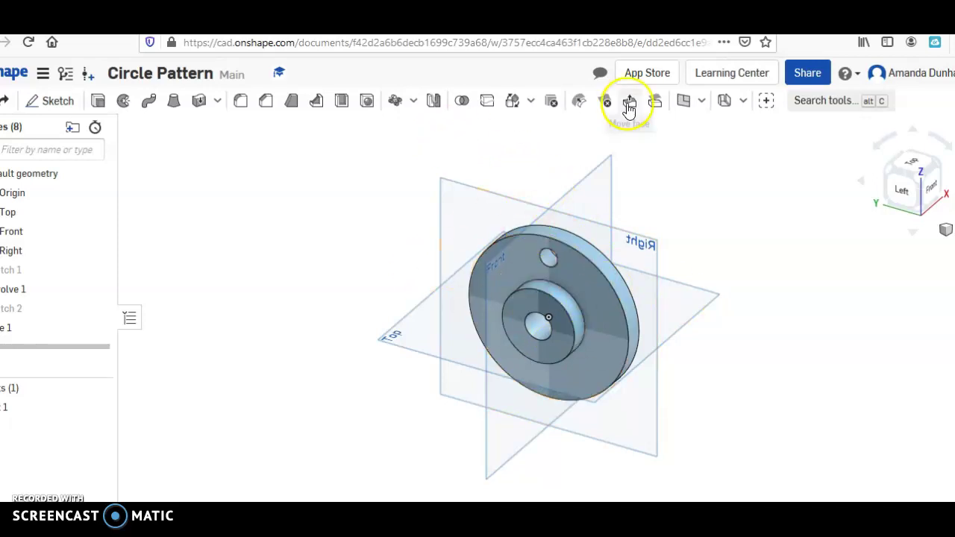
click(413, 101)
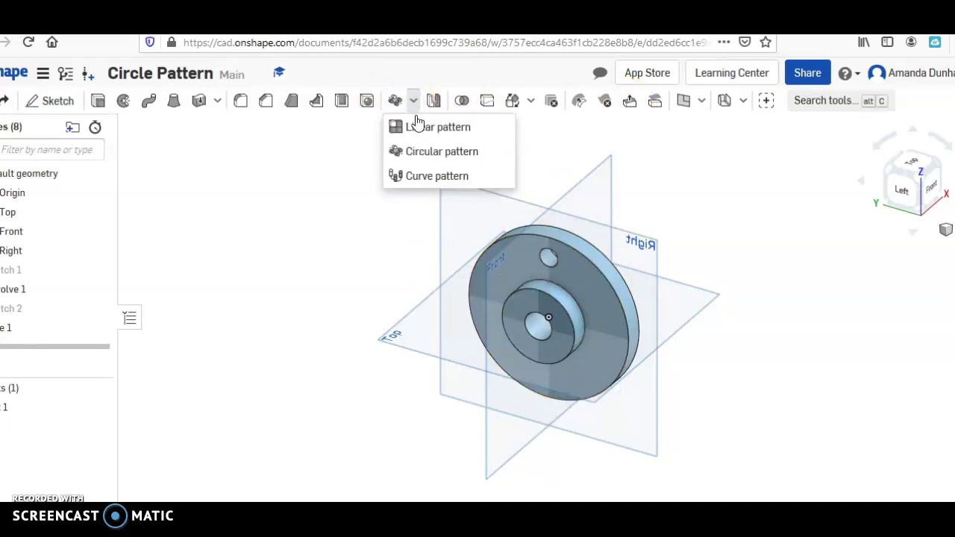
click(429, 153)
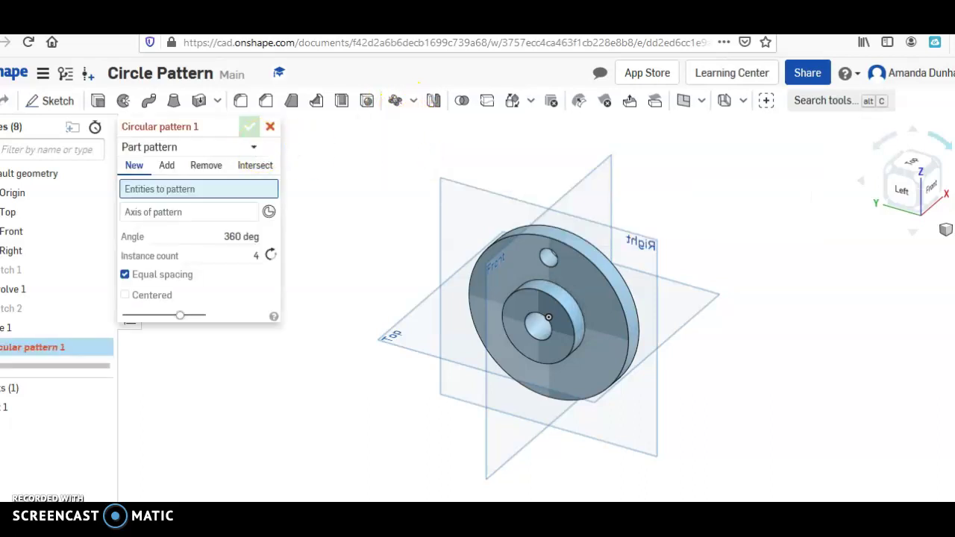
click(221, 161)
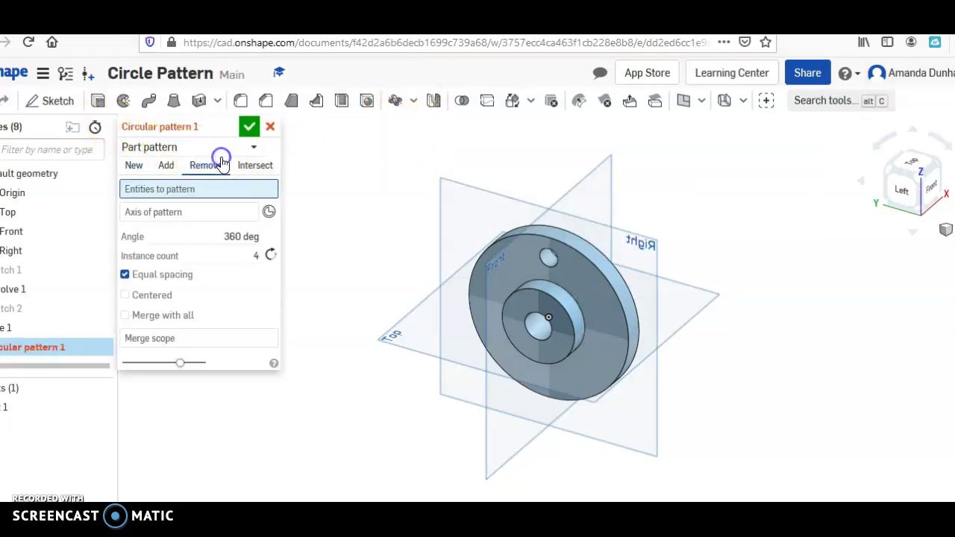
click(220, 150)
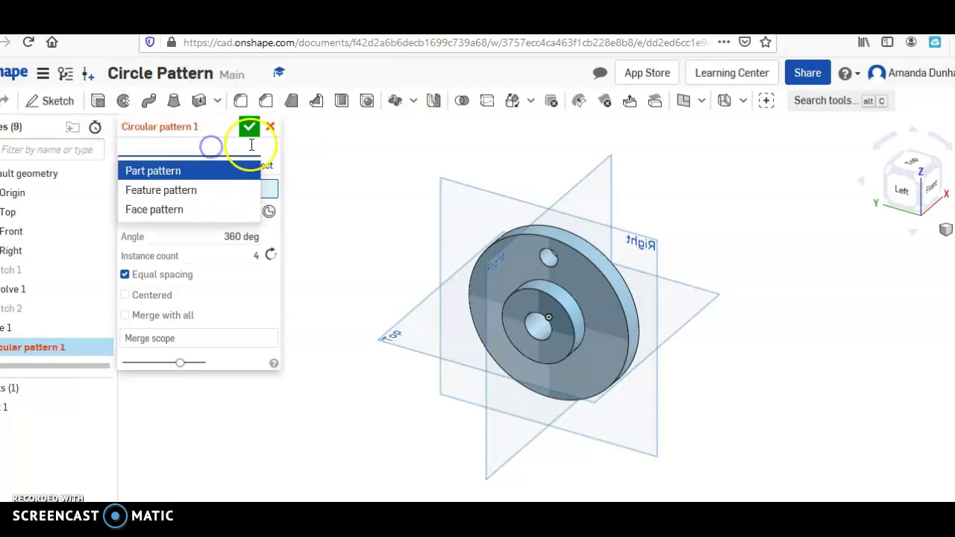
click(225, 191)
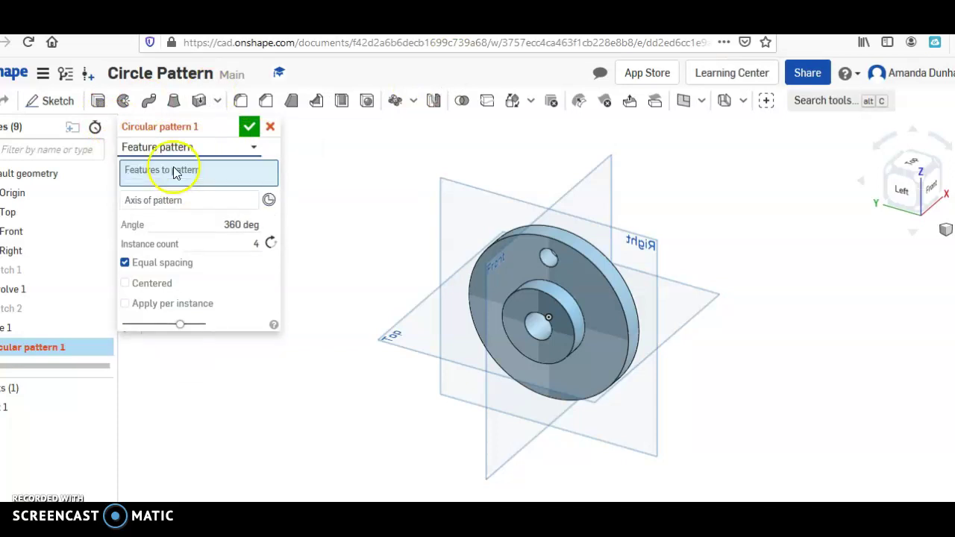
click(553, 257)
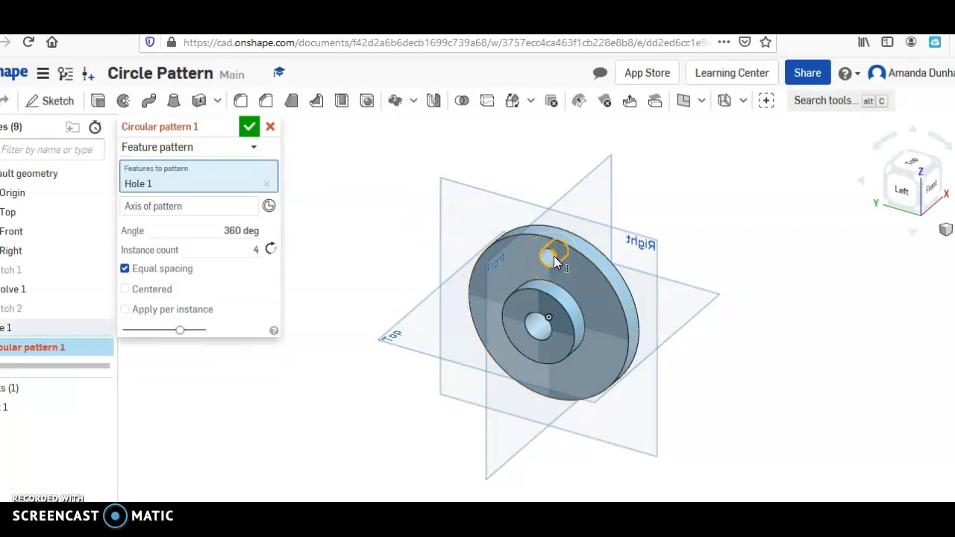
click(200, 212)
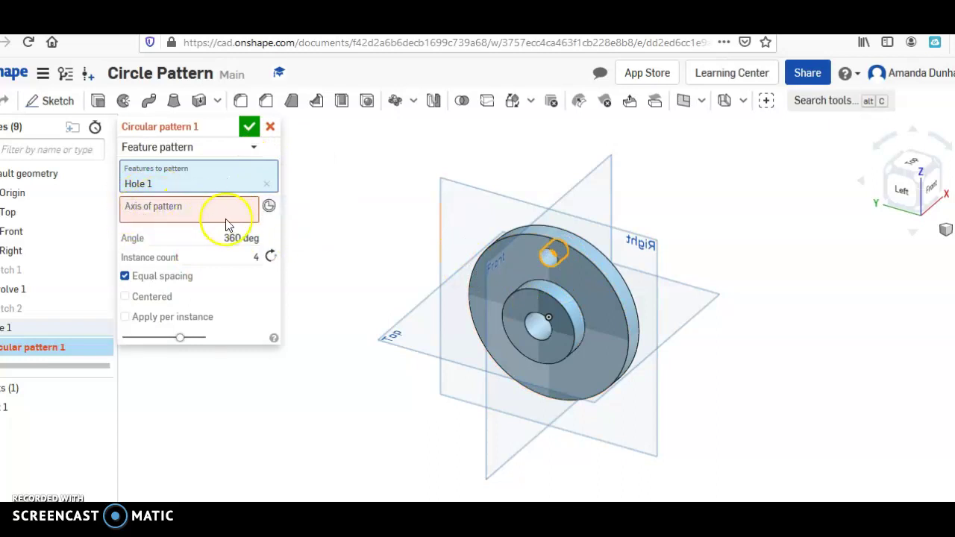
click(549, 323)
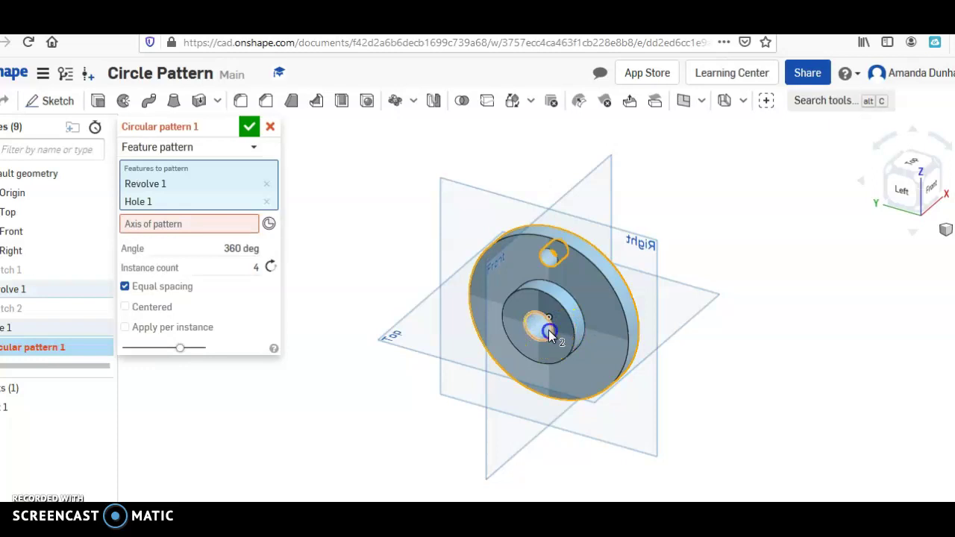
click(549, 330)
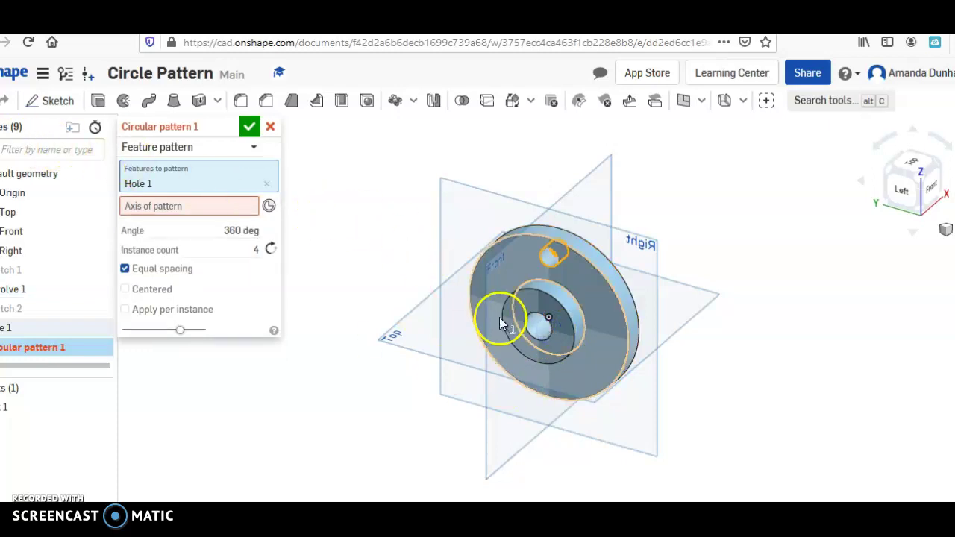
click(545, 319)
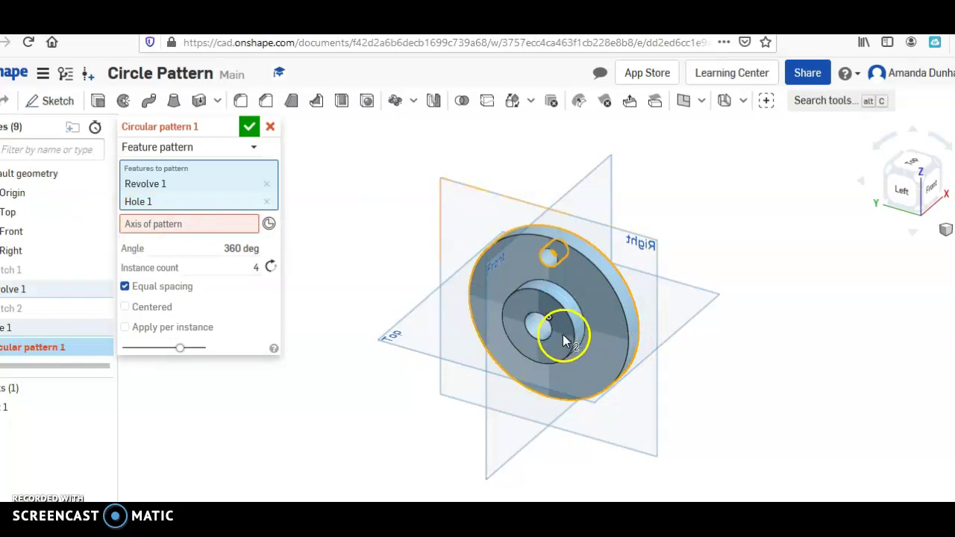
click(549, 334)
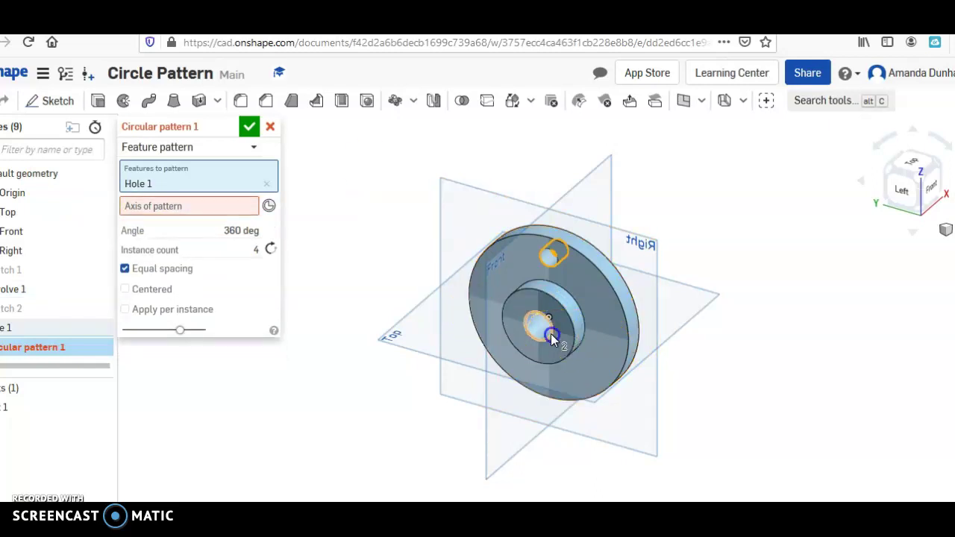
- Use the central bore's circular edge as the pattern axis and create 10 equally spaced instances of the hole over 360 degrees
click(180, 210)
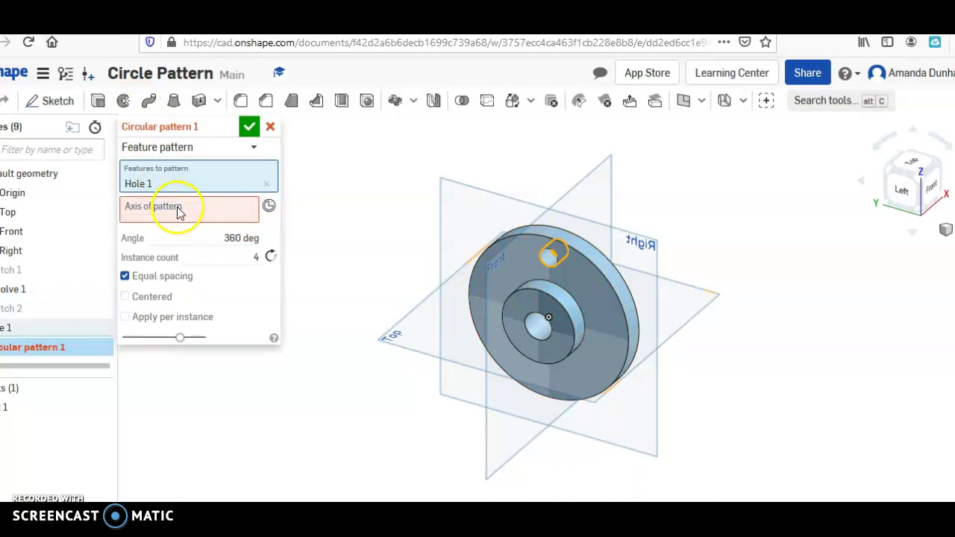
click(545, 321)
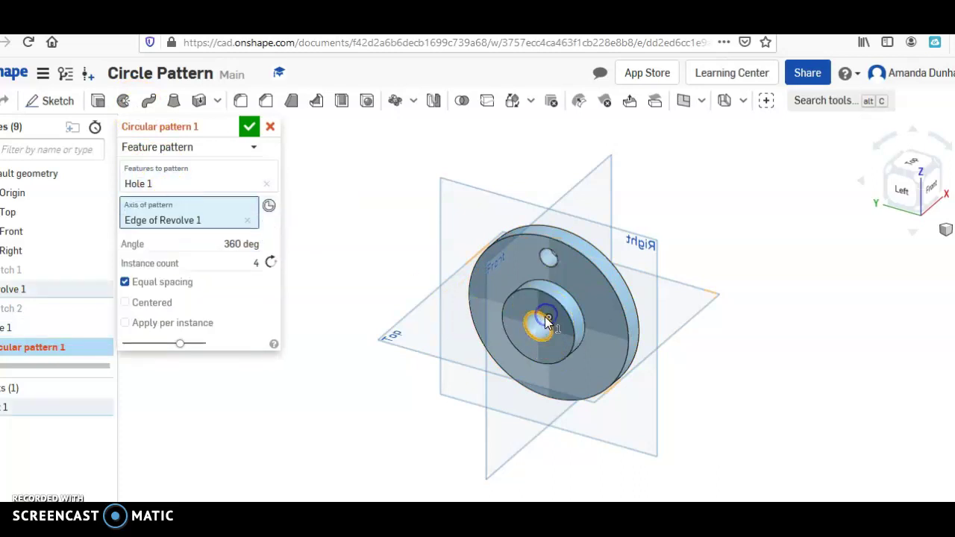
click(257, 263)
text(10)
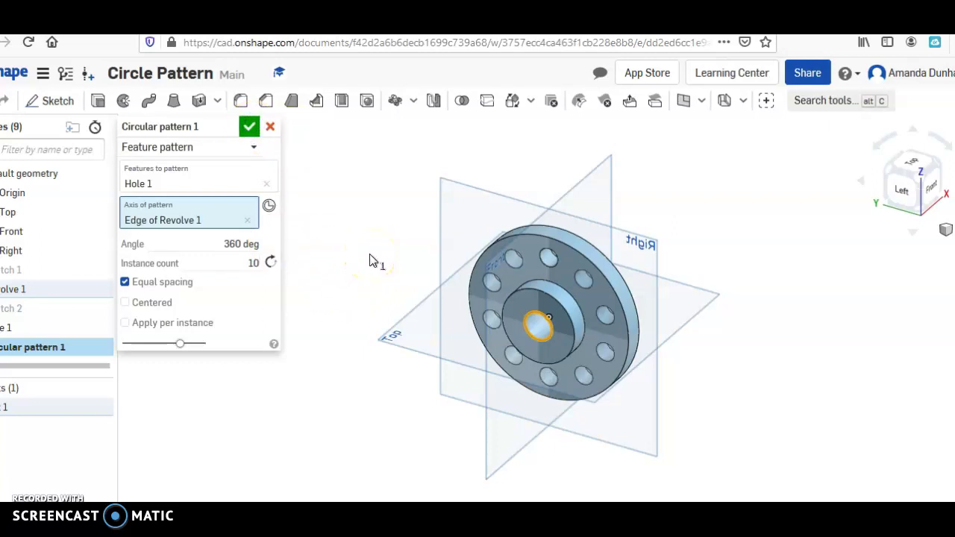
click(248, 125)
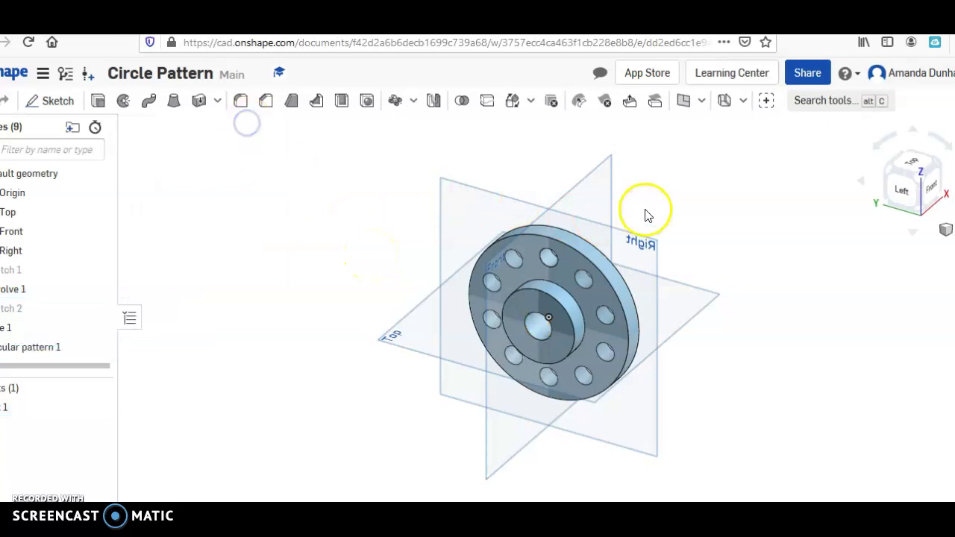